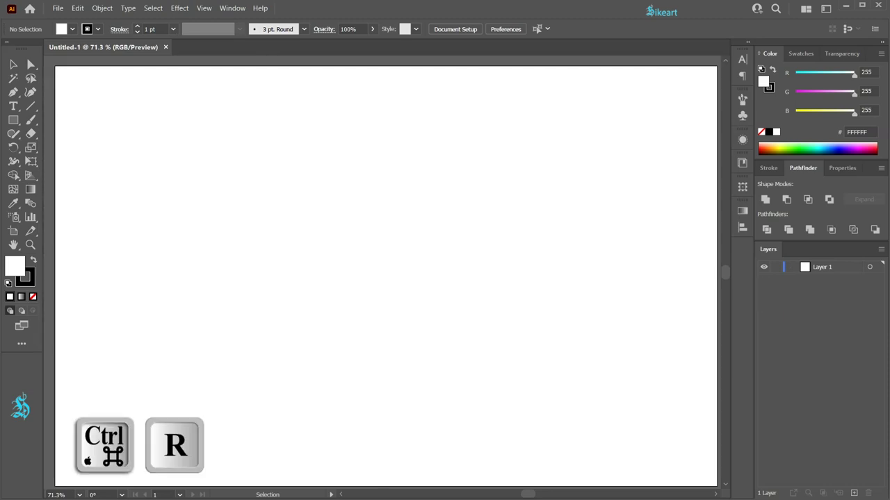
# Step: Show the rulers, place crossed guides at the artboard centre, and lock Layer 1
pyautogui.hotkey('ctrl', 'r')
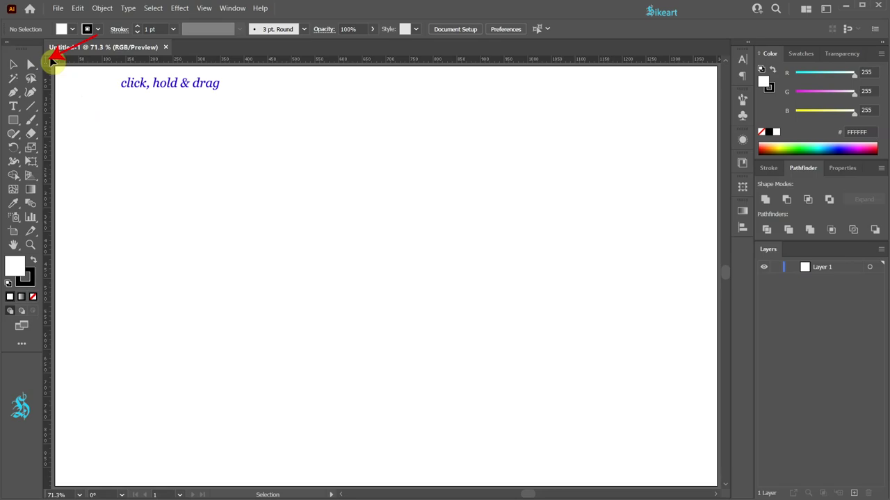
pyautogui.moveTo(50, 62); pyautogui.dragTo(109, 126)
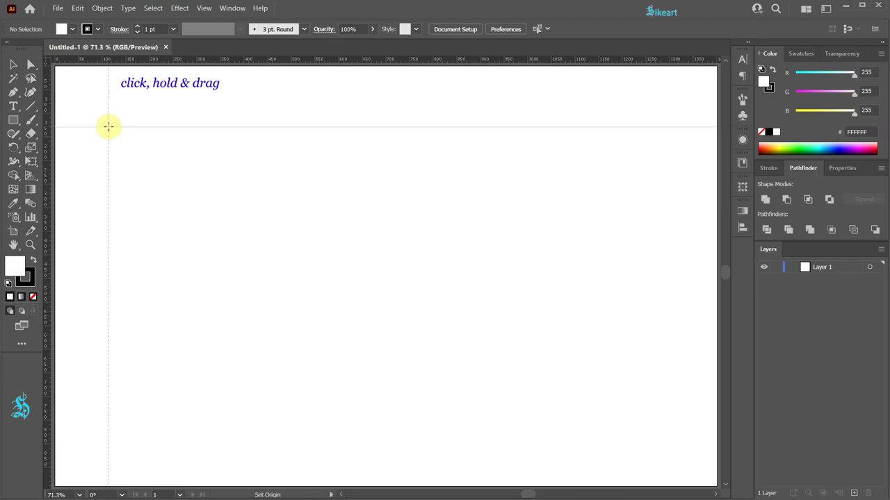
pyautogui.press('ctrl')
pyautogui.moveTo(109, 126); pyautogui.dragTo(386, 277)
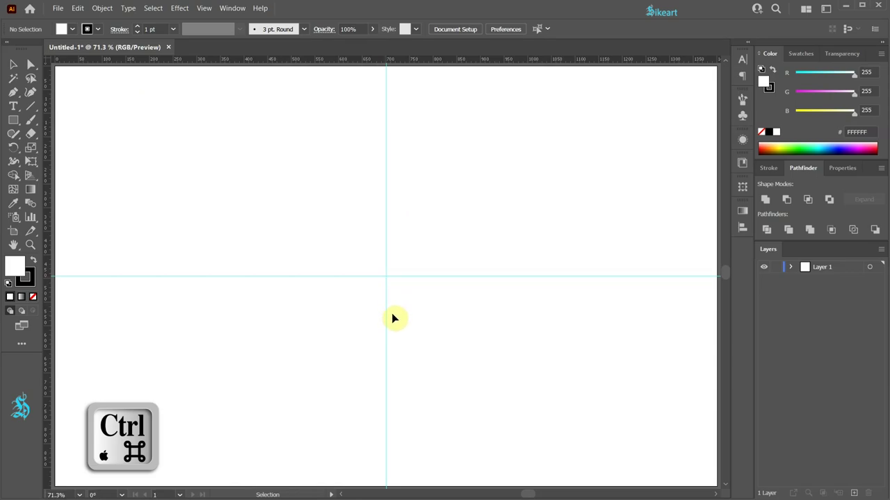
pyautogui.click(776, 271)
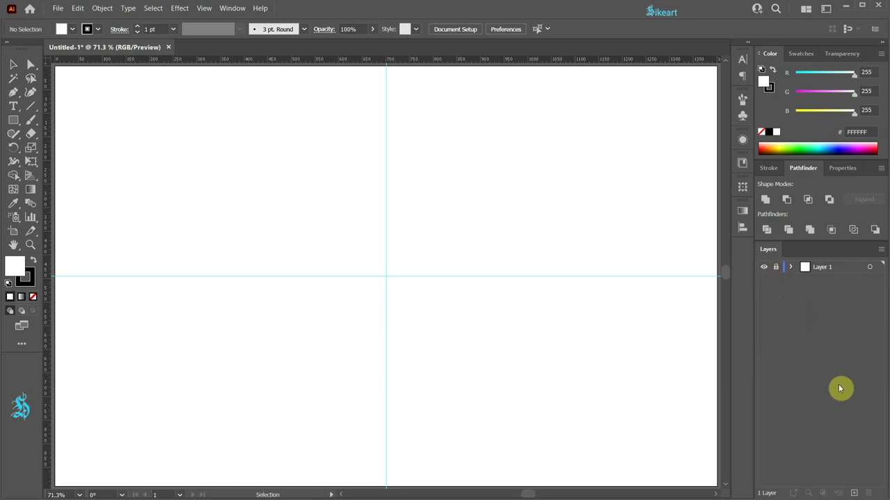
# Step: Add Layer 2 and set a light grey fill with no stroke
pyautogui.click(854, 493)
pyautogui.press('x')
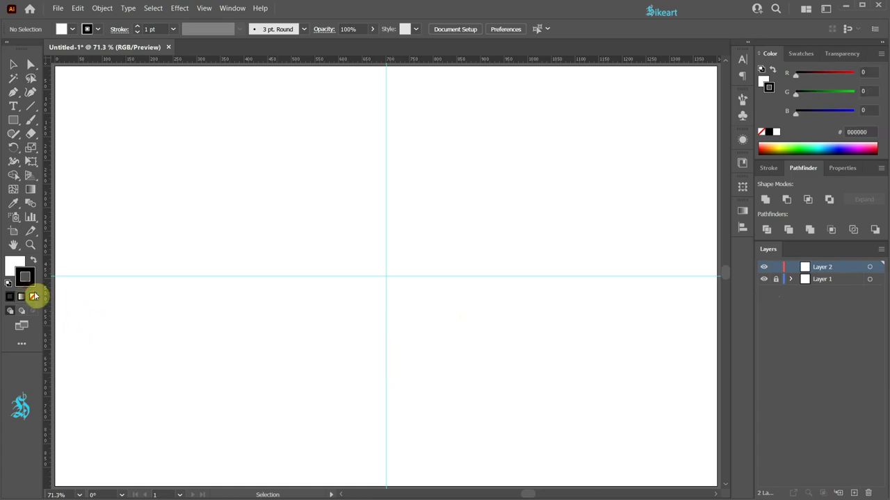
pyautogui.click(33, 297)
pyautogui.click(16, 262)
pyautogui.click(799, 54)
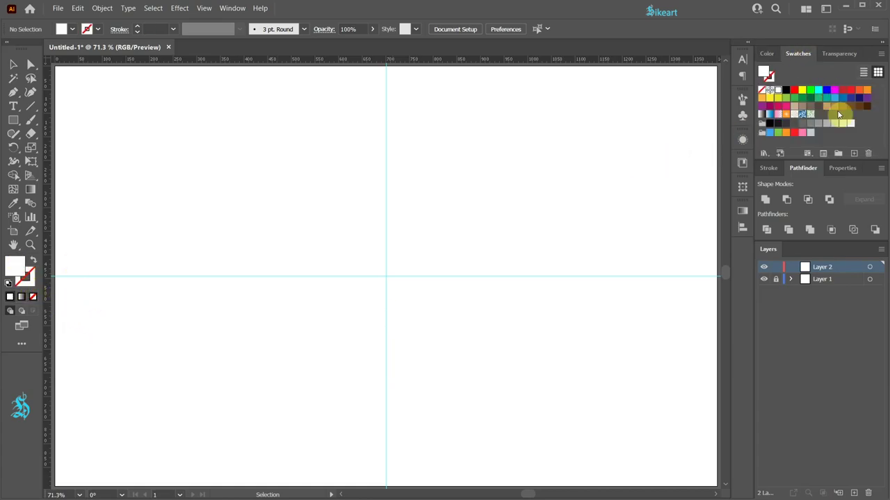
pyautogui.click(834, 123)
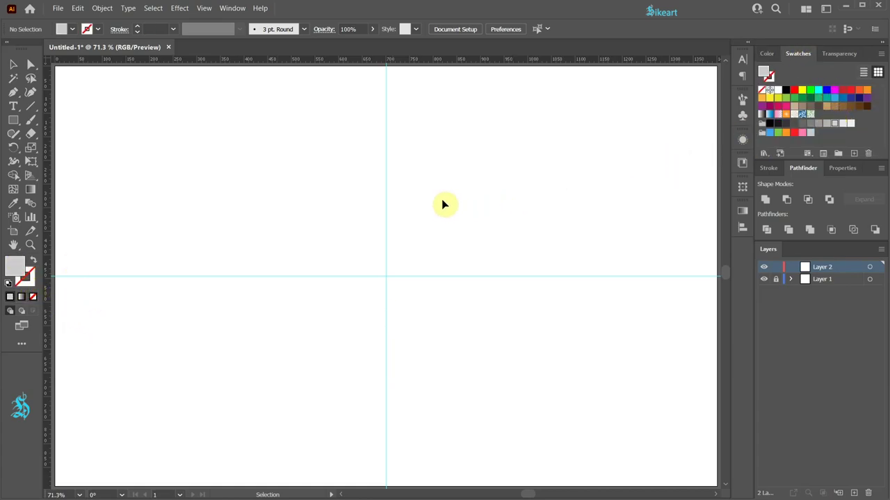
# Step: Draw a large grey circle centred on the guide intersection, then lock Layer 2
pyautogui.press('l')
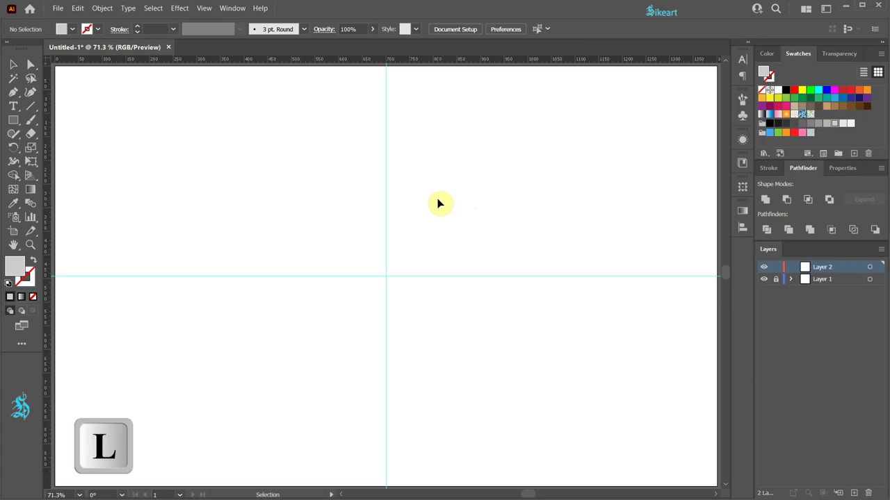
pyautogui.click(12, 124)
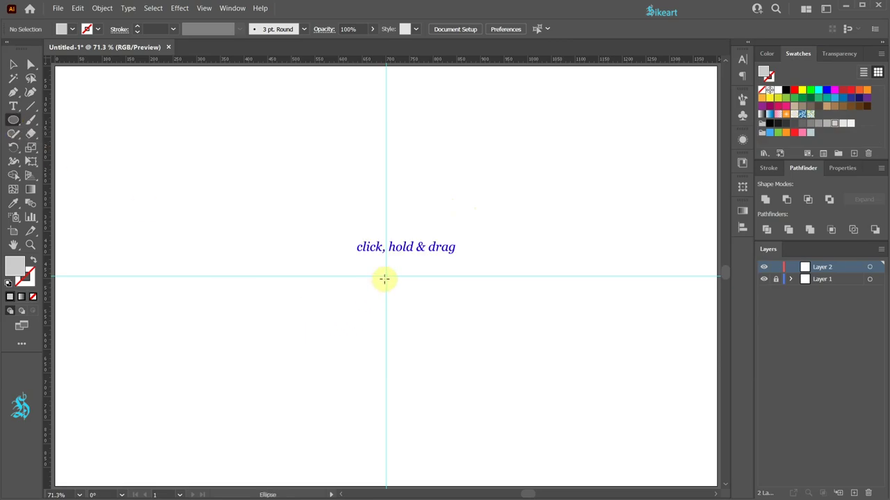
pyautogui.moveTo(387, 277); pyautogui.dragTo(576, 417)
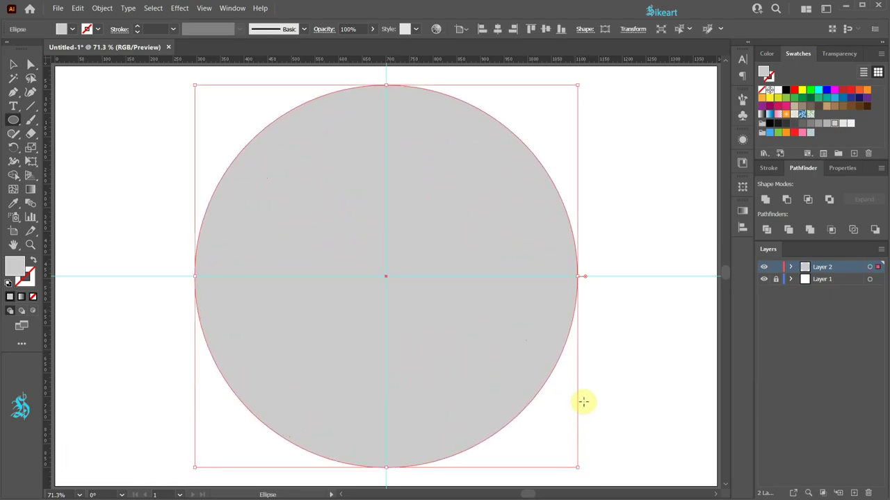
pyautogui.click(775, 268)
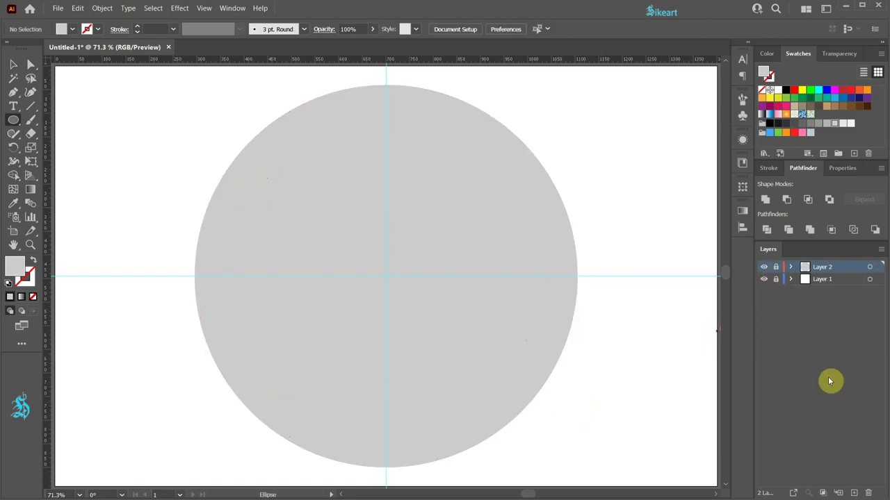
# Step: Add Layer 3 and set a black stroke with no fill
pyautogui.click(855, 492)
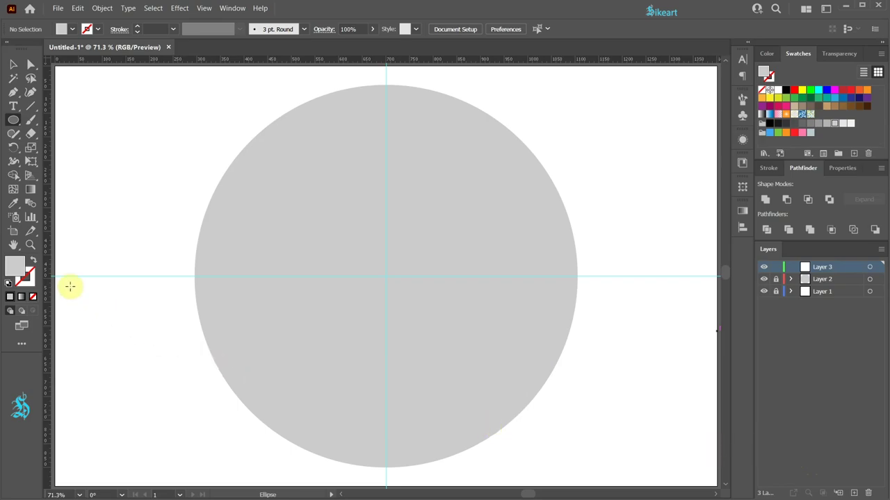
pyautogui.click(32, 261)
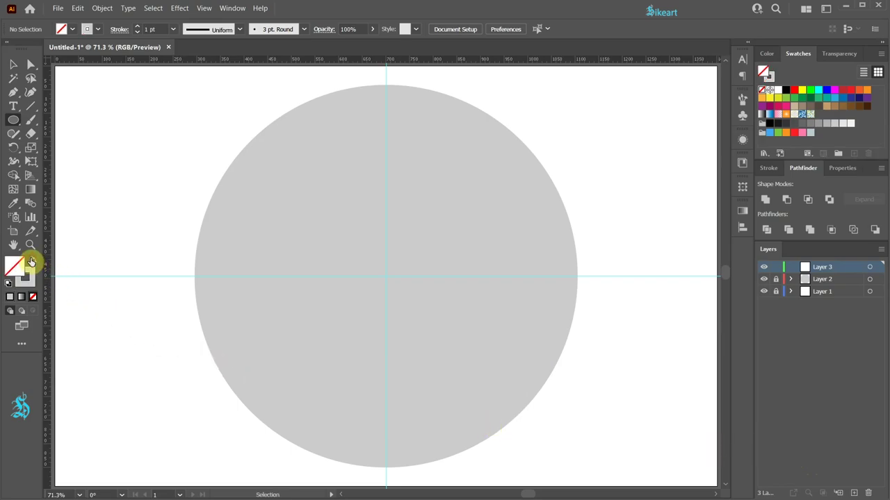
pyautogui.click(30, 280)
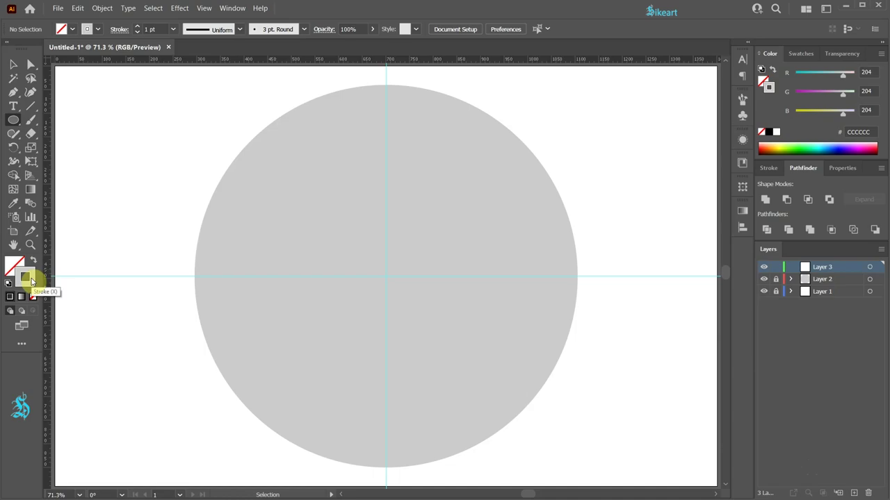
pyautogui.click(769, 132)
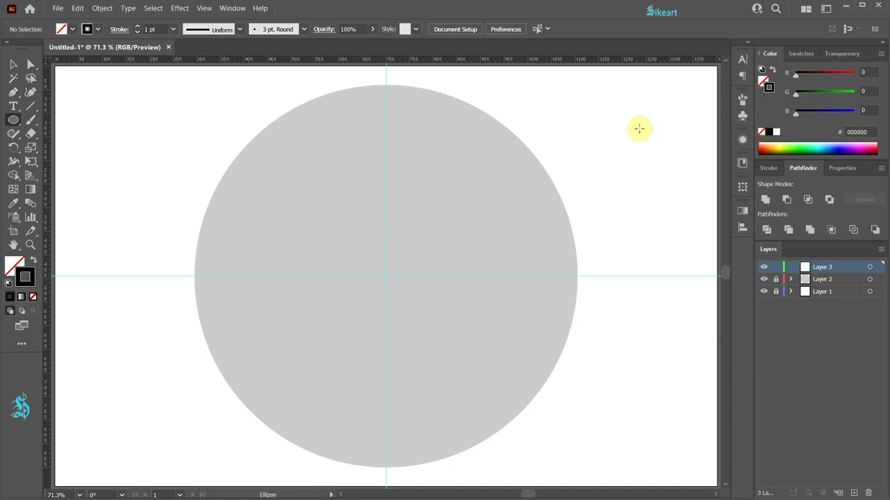
# Step: Draw a smaller circle from the centre with an 8 pt black outline, then deselect
pyautogui.press('l')
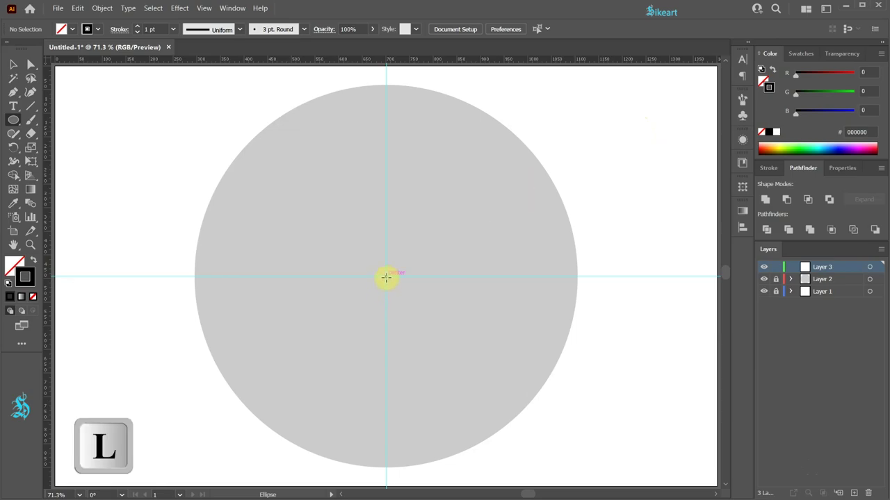
pyautogui.moveTo(385, 276)
pyautogui.mouseDown()
pyautogui.moveTo(424, 343)
pyautogui.moveTo(550, 438)
pyautogui.mouseUp()
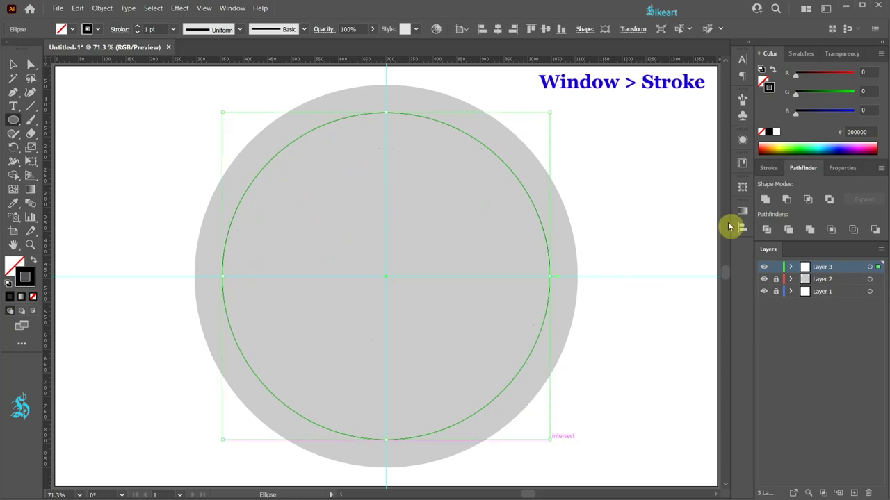
pyautogui.click(768, 170)
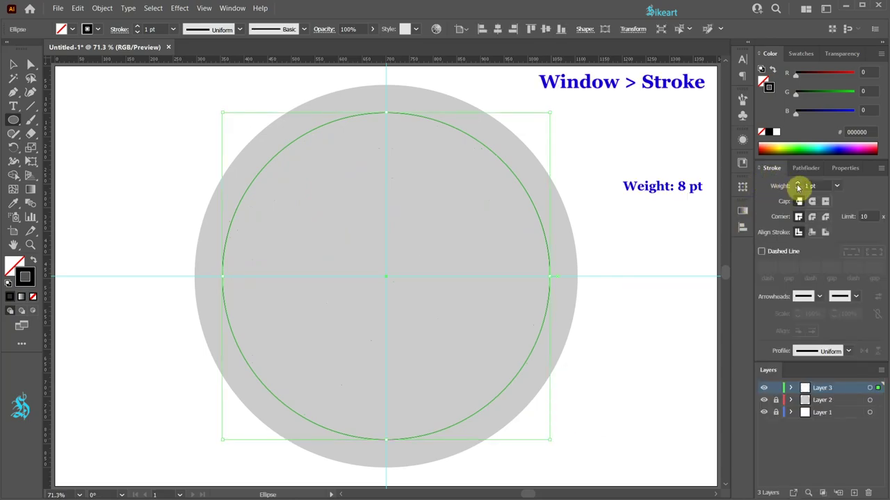
pyautogui.click(798, 186)
pyautogui.click(798, 186)
pyautogui.click(798, 185)
pyautogui.click(798, 186)
pyautogui.click(798, 186)
pyautogui.click(798, 186)
pyautogui.click(798, 185)
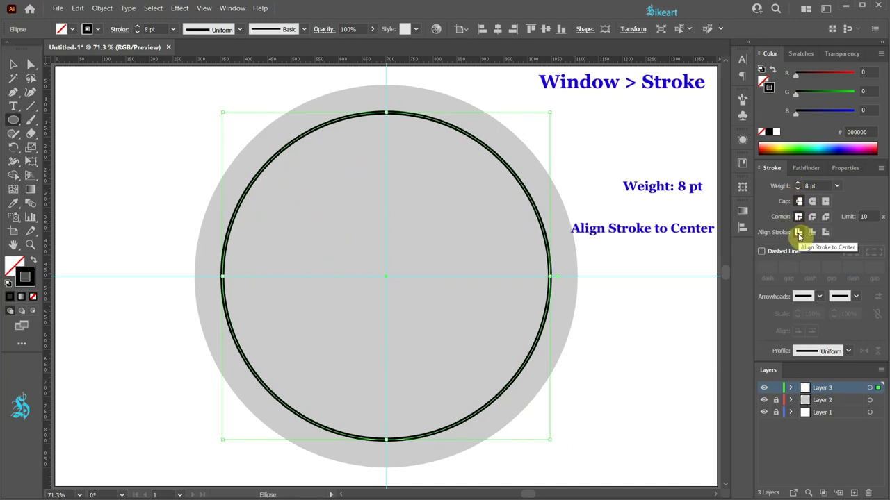
pyautogui.click(636, 223)
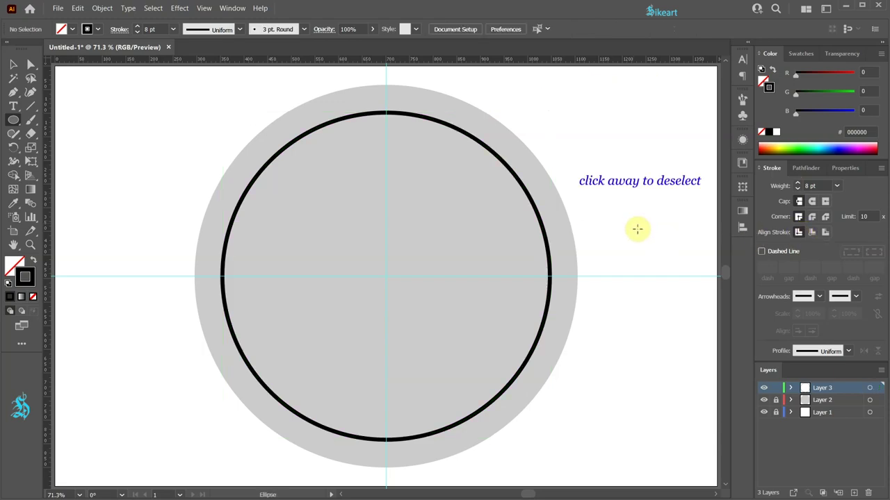
# Step: Draw a straight vertical line from the centre point to the outlined circle's bottom edge
pyautogui.press('p')
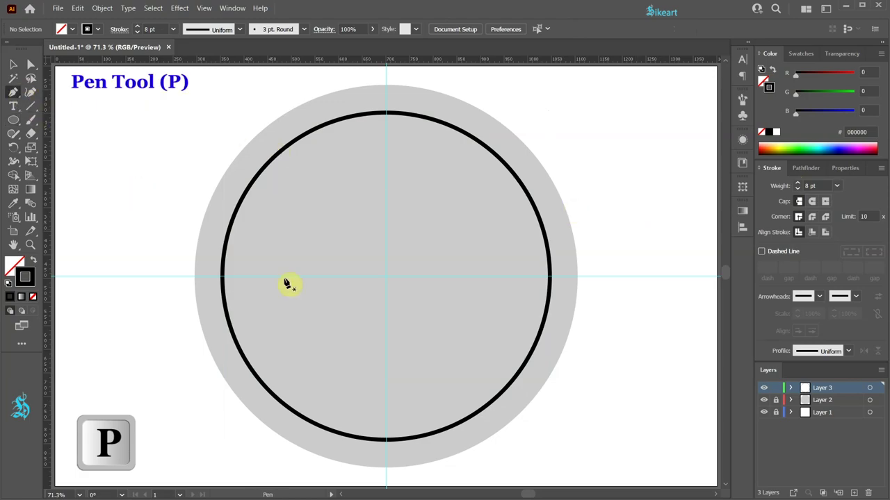
pyautogui.click(386, 278)
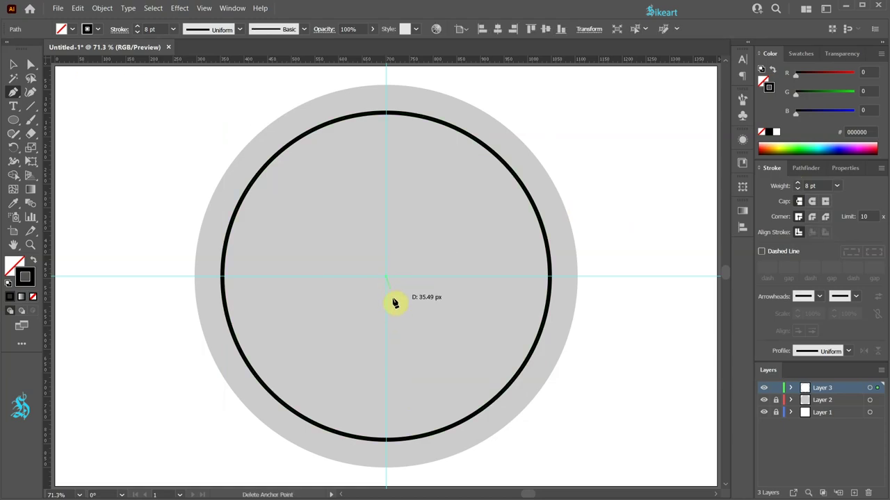
pyautogui.press('shift')
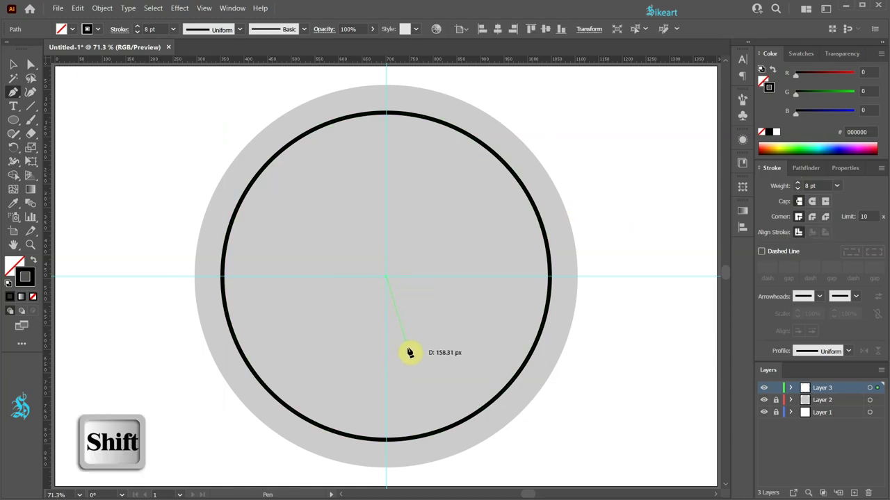
pyautogui.click(387, 441)
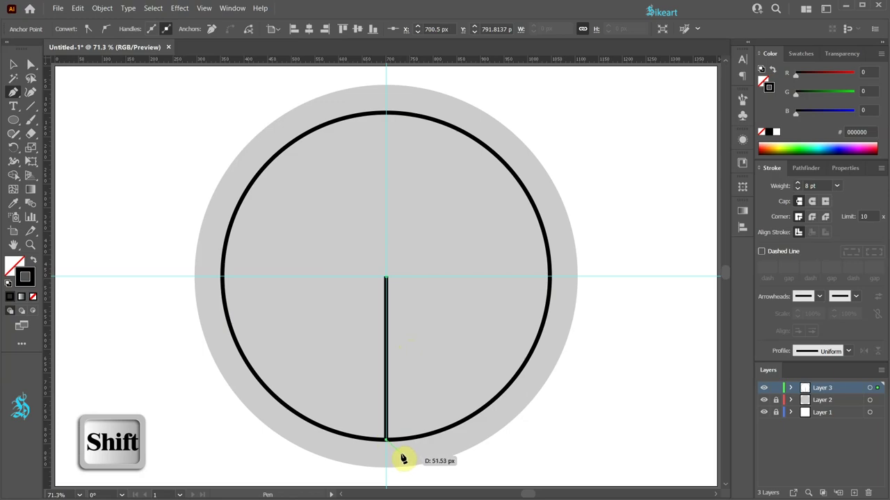
pyautogui.press('v')
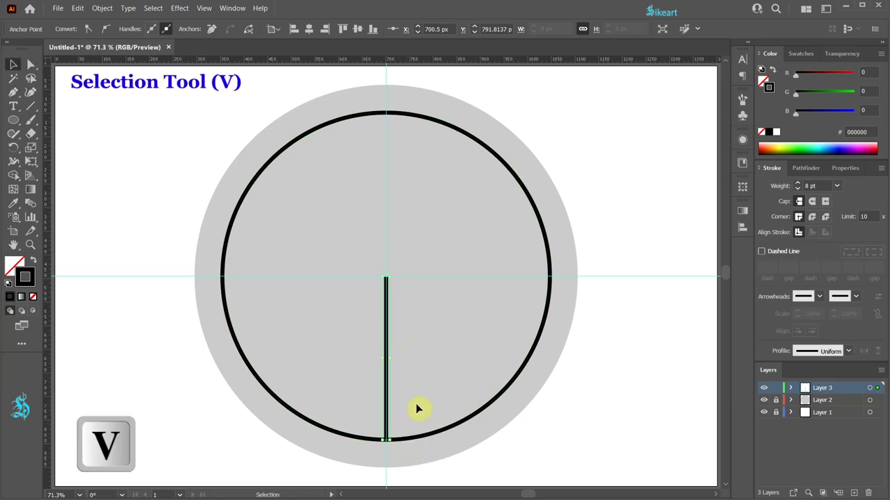
# Step: Copy the line rotated 360/5 (72°) around the circles' centre
pyautogui.press('r')
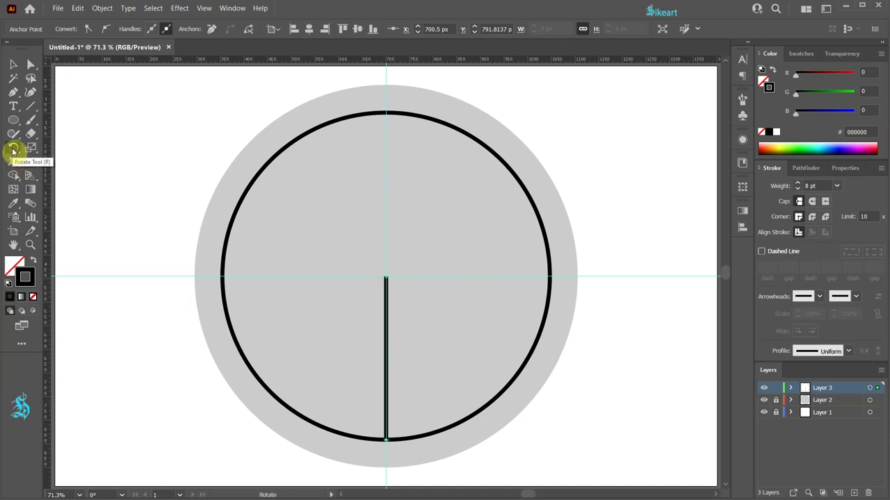
pyautogui.press('alt')
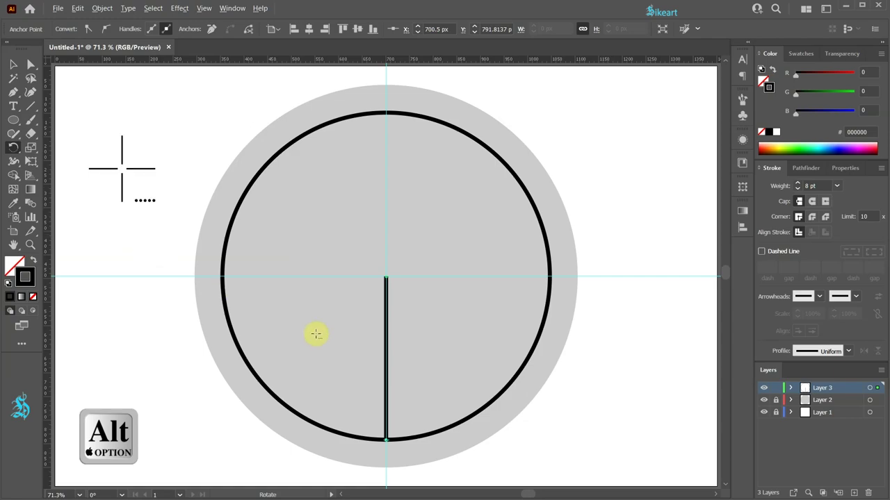
pyautogui.keyDown('alt'); pyautogui.click(387, 278); pyautogui.keyUp('alt')
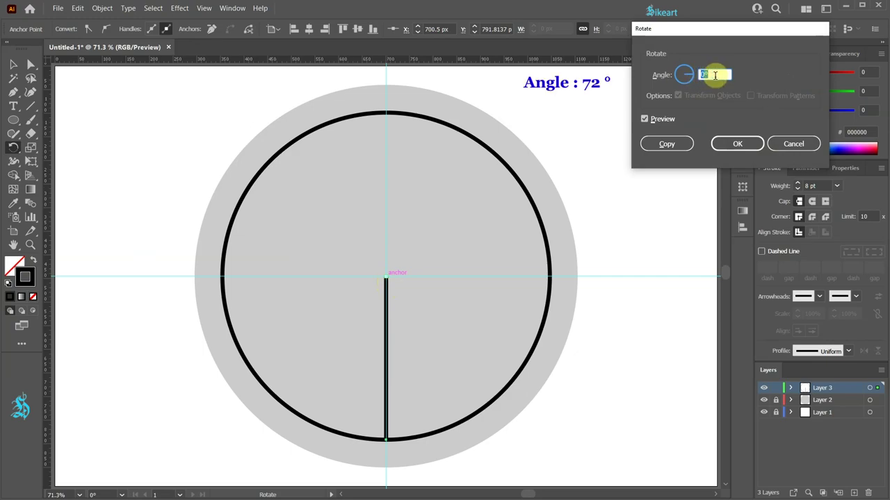
pyautogui.write('72')
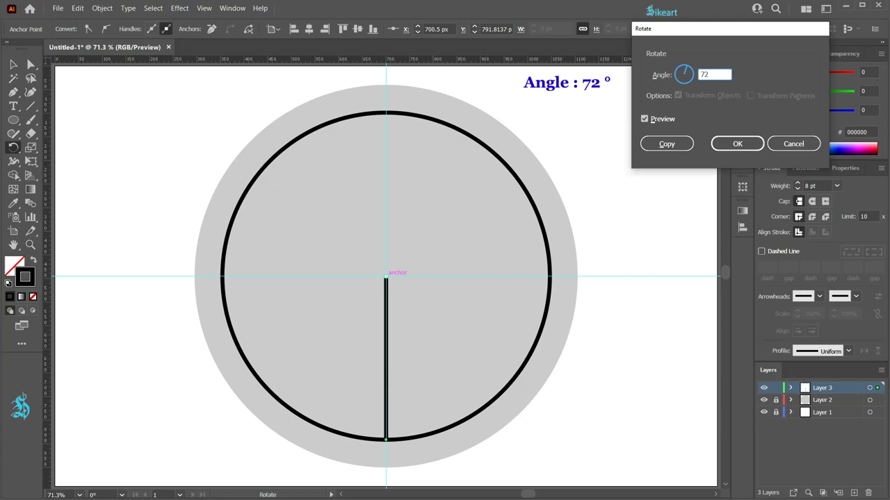
pyautogui.doubleClick(705, 74)
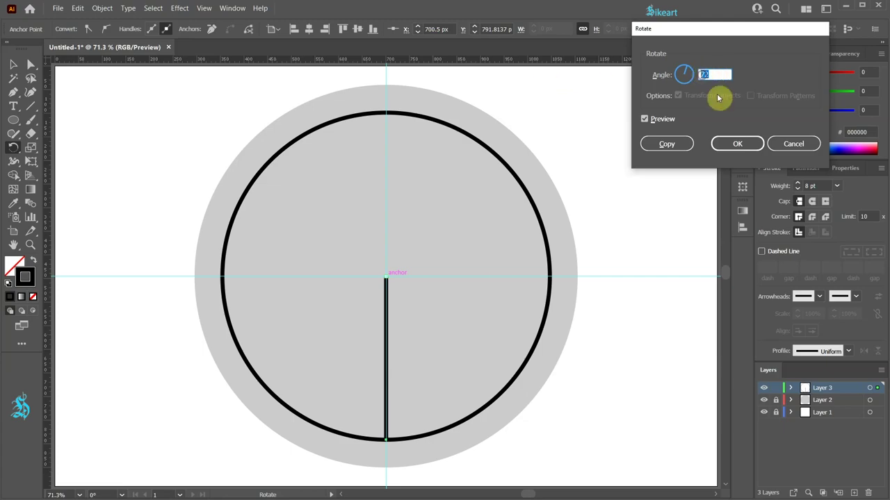
pyautogui.write('360/5')
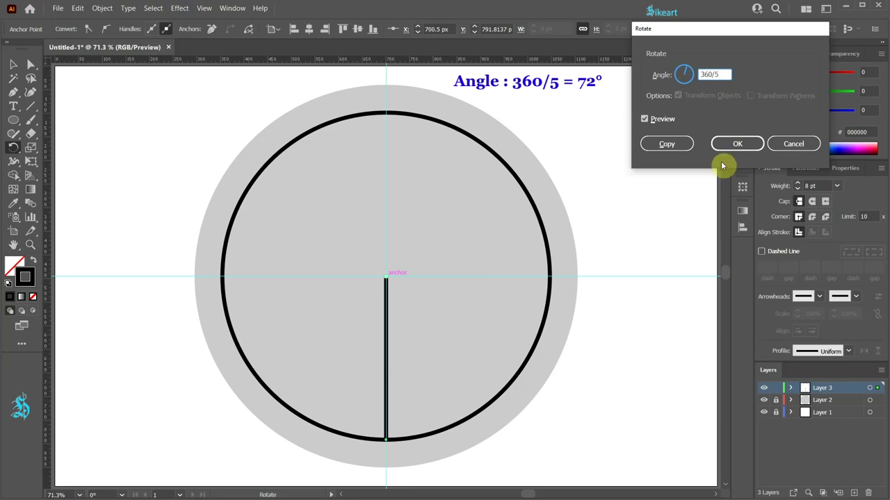
pyautogui.press('Tab')
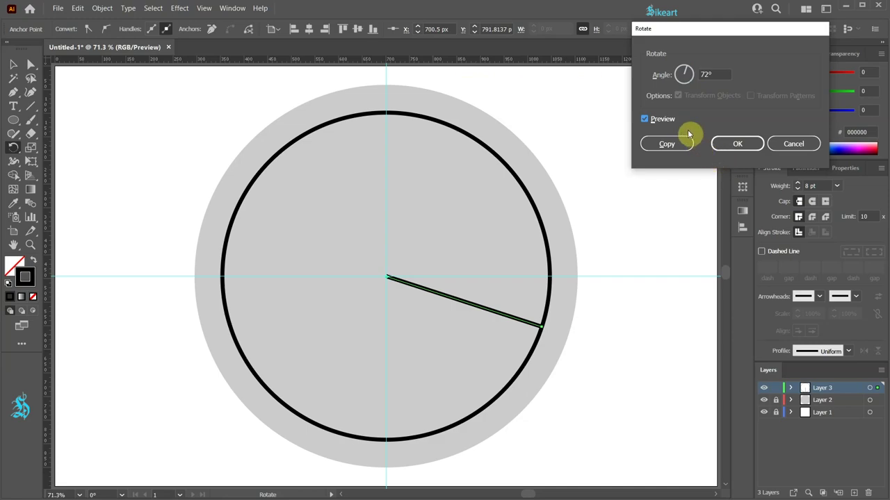
pyautogui.click(668, 143)
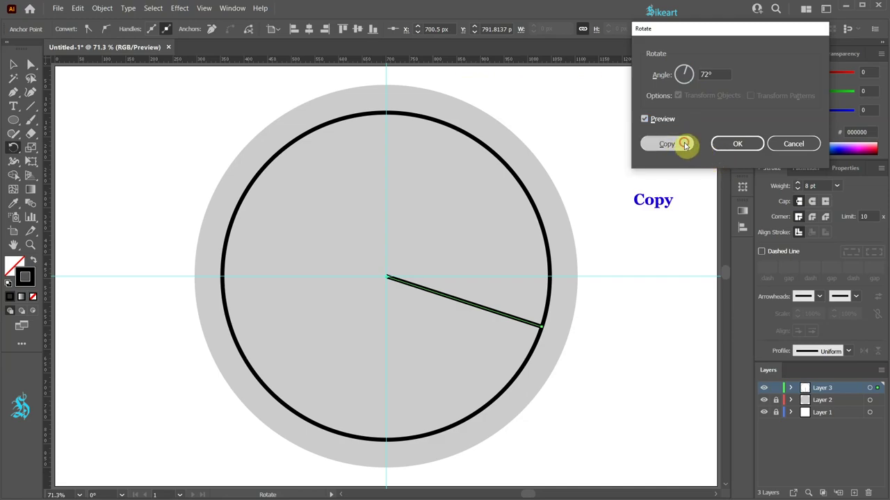
# Step: Repeat the 72° copy to complete the spokes, deselect, and switch to a black fill
pyautogui.hotkey('ctrl', 'd')
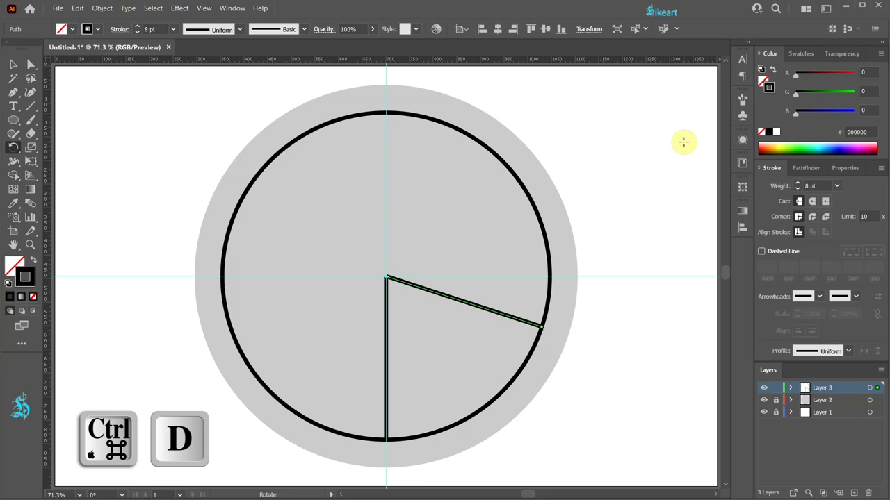
pyautogui.hotkey('ctrl', 'd')
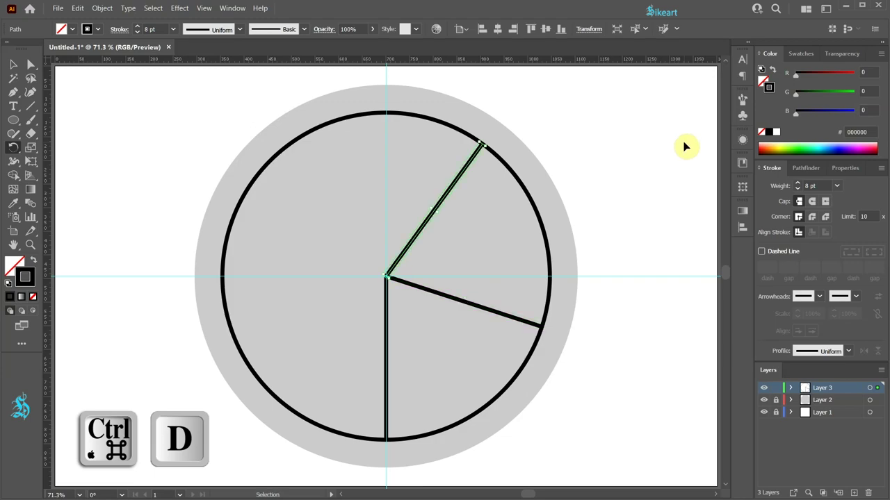
pyautogui.hotkey('ctrl', 'd')
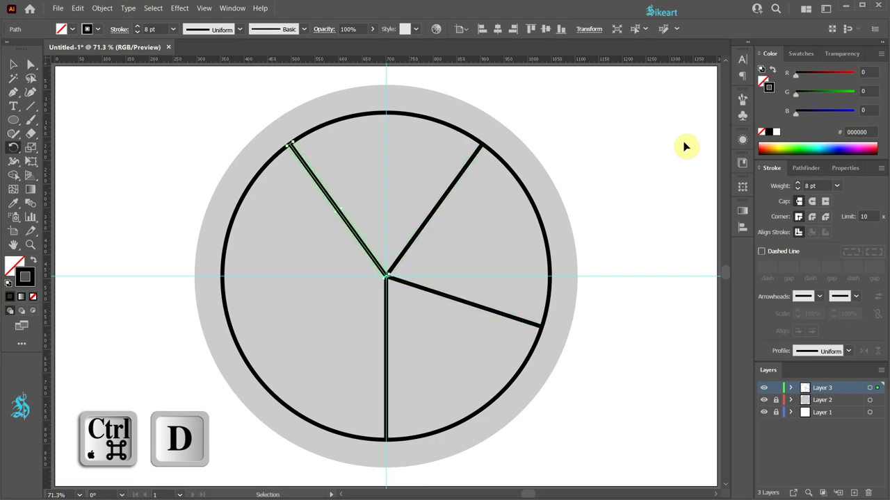
pyautogui.hotkey('ctrl', 'd')
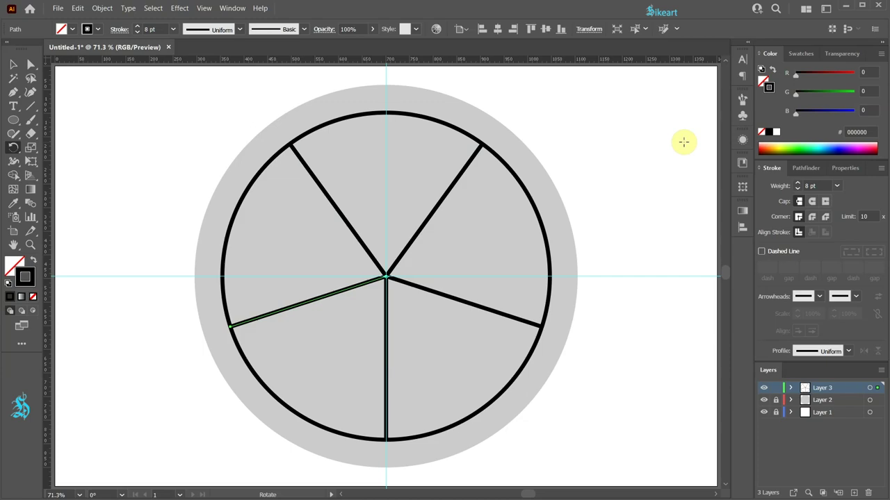
pyautogui.click(685, 146)
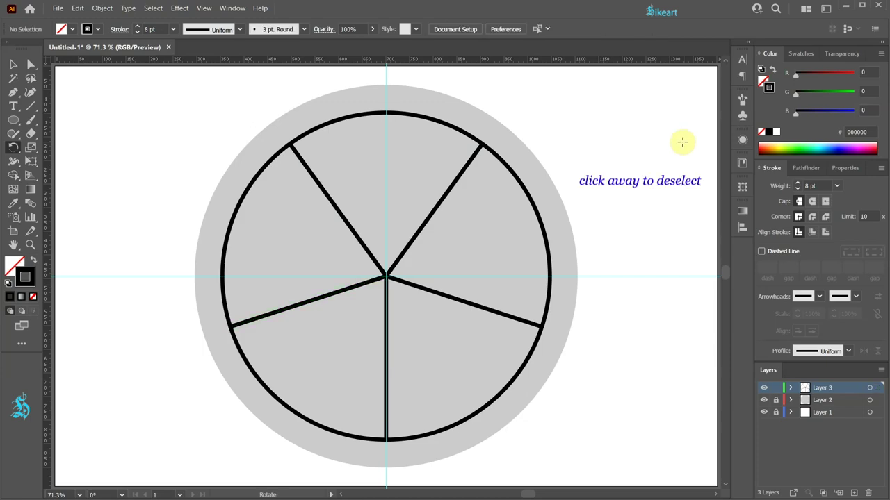
pyautogui.click(34, 262)
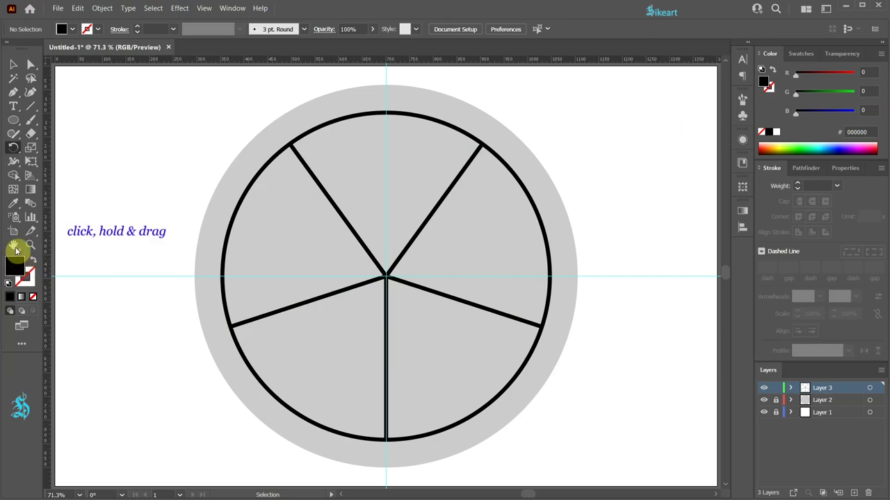
# Step: Draw an upright five-sided black polygon from the circles' centre covering the spokes' inner ends
pyautogui.moveTo(13, 120); pyautogui.dragTo(76, 161)
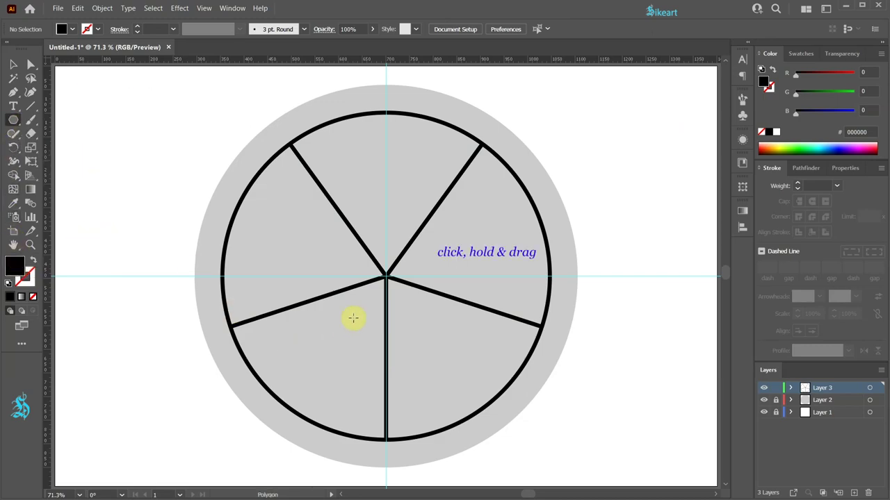
pyautogui.moveTo(386, 276); pyautogui.dragTo(433, 333)
pyautogui.press('Down')
pyautogui.press('Down')
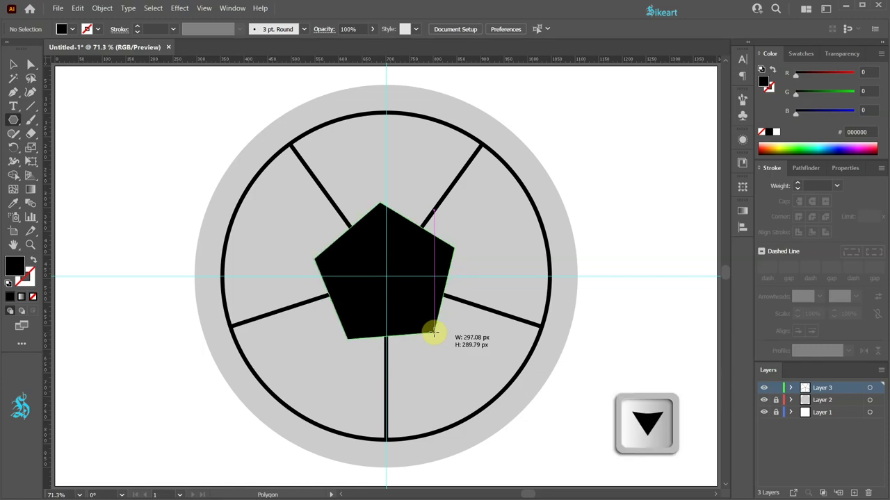
pyautogui.moveTo(433, 333)
pyautogui.mouseDown()
pyautogui.moveTo(442, 325)
pyautogui.moveTo(421, 304)
pyautogui.moveTo(439, 326)
pyautogui.mouseUp()
pyautogui.press('shift')
pyautogui.moveTo(440, 329); pyautogui.dragTo(441, 328)
pyautogui.scroll(-2, 524, 259)
pyautogui.scroll(-1, 525, 259)
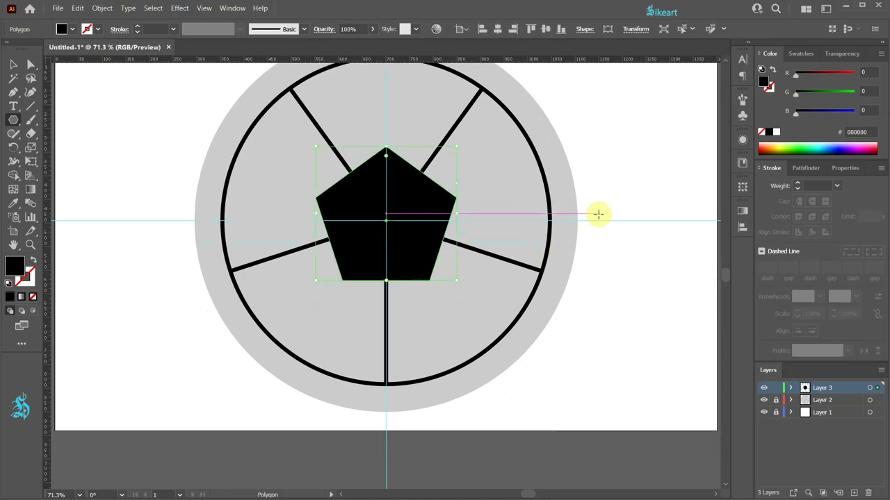
pyautogui.press('v')
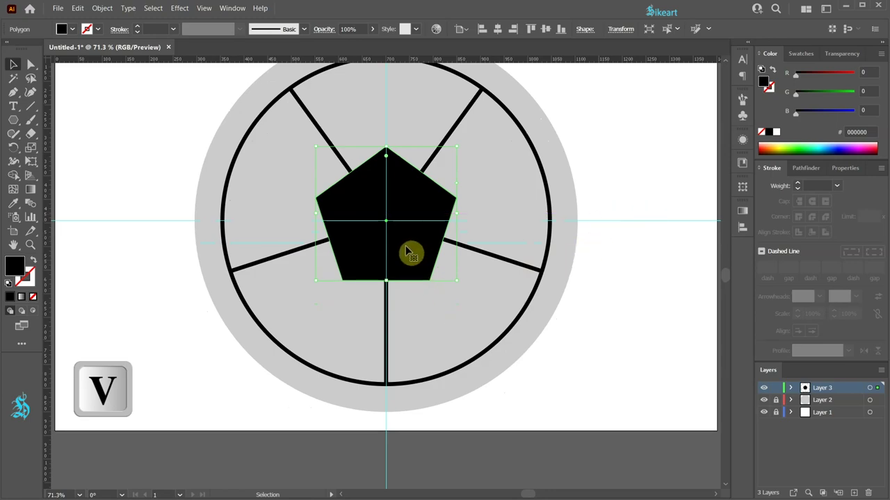
# Step: Duplicate the pentagon downward, squash the copy vertically, and move it onto the outer ring
pyautogui.moveTo(410, 254); pyautogui.dragTo(408, 414)
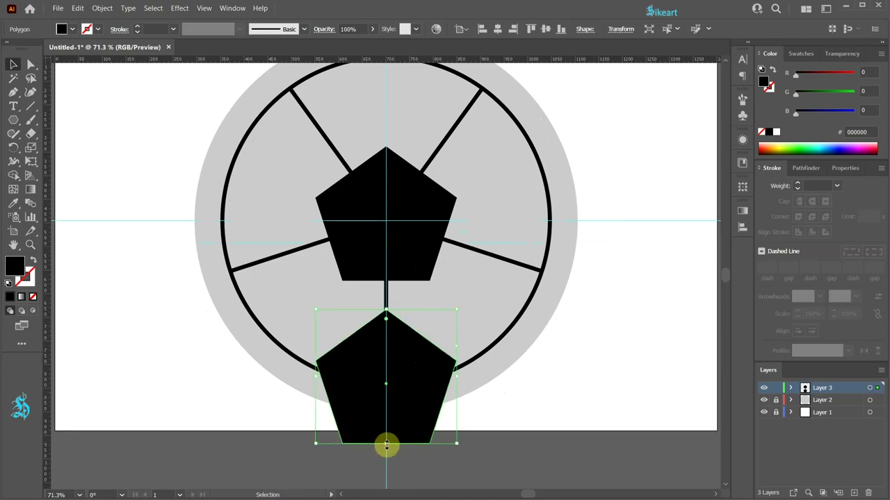
pyautogui.moveTo(387, 445); pyautogui.dragTo(385, 374)
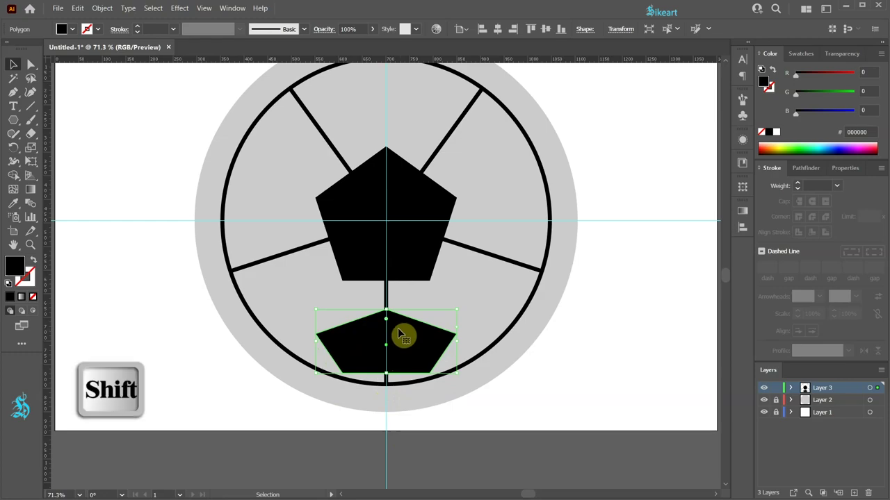
pyautogui.moveTo(399, 335); pyautogui.dragTo(401, 369)
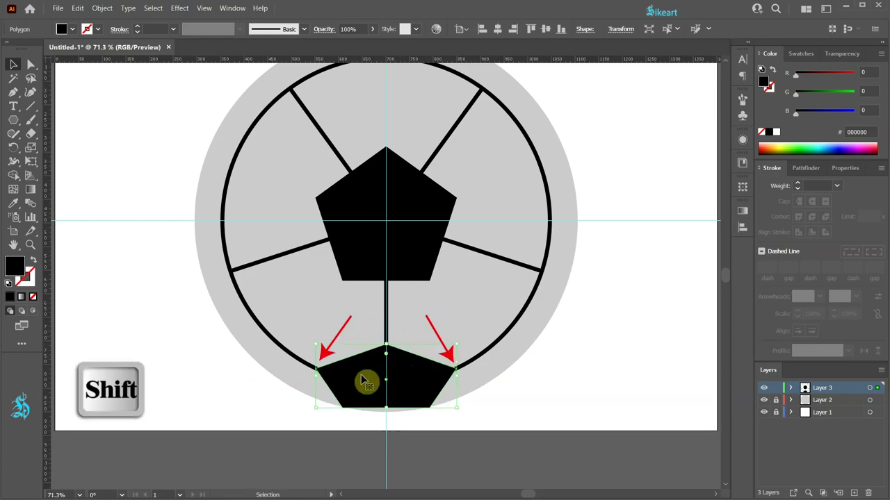
pyautogui.scroll(6, 316, 369)
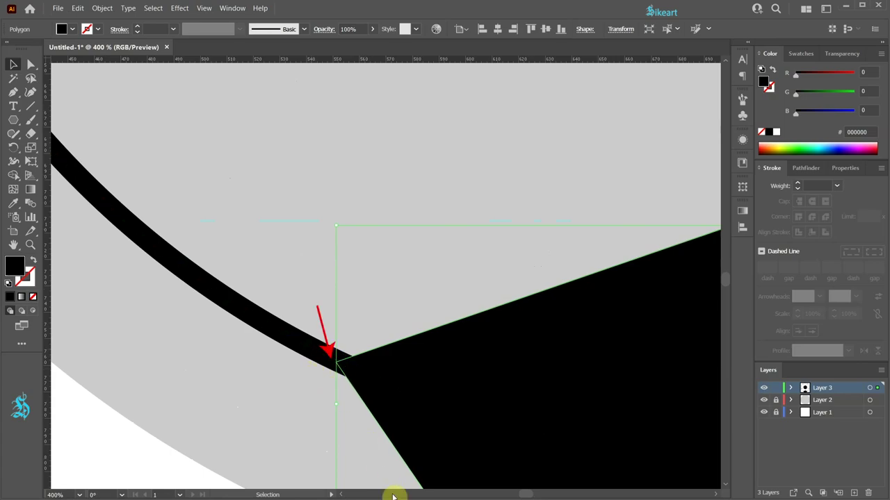
pyautogui.scroll(-2, 258, 360)
pyautogui.scroll(-3, 308, 337)
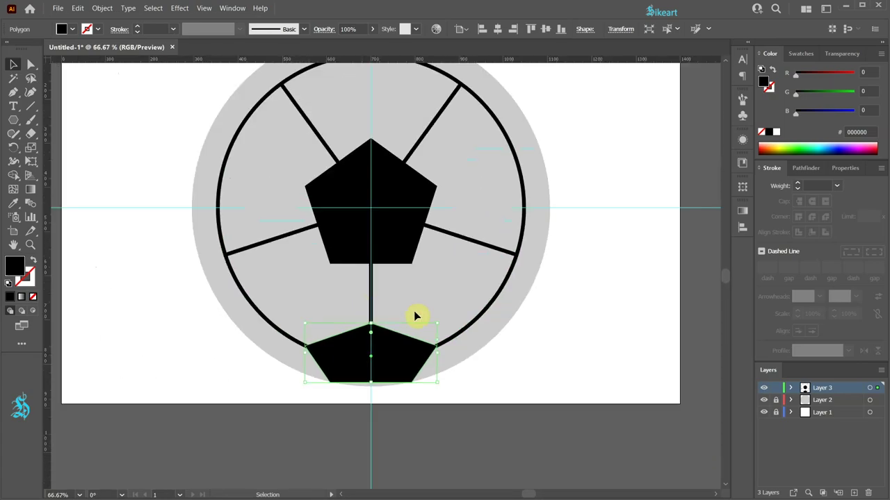
pyautogui.click(400, 252)
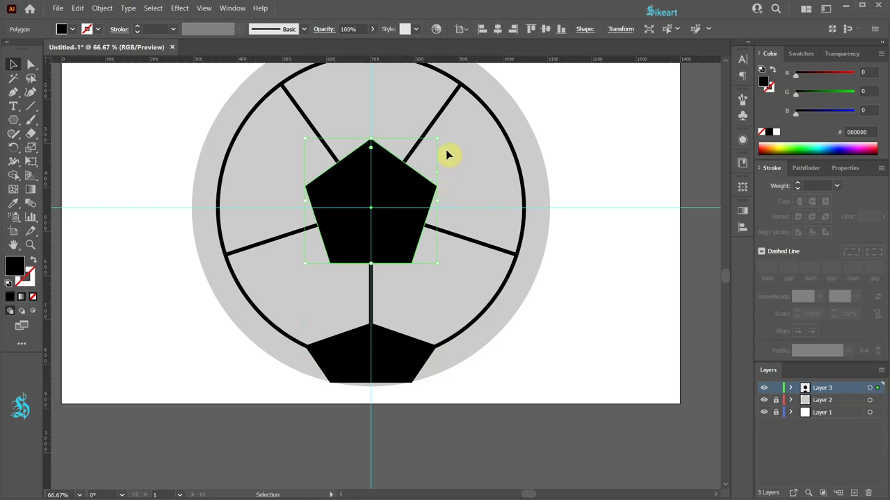
# Step: Rotate the central pentagon 180° to point downward, then select both pentagons
pyautogui.moveTo(440, 134); pyautogui.dragTo(312, 253)
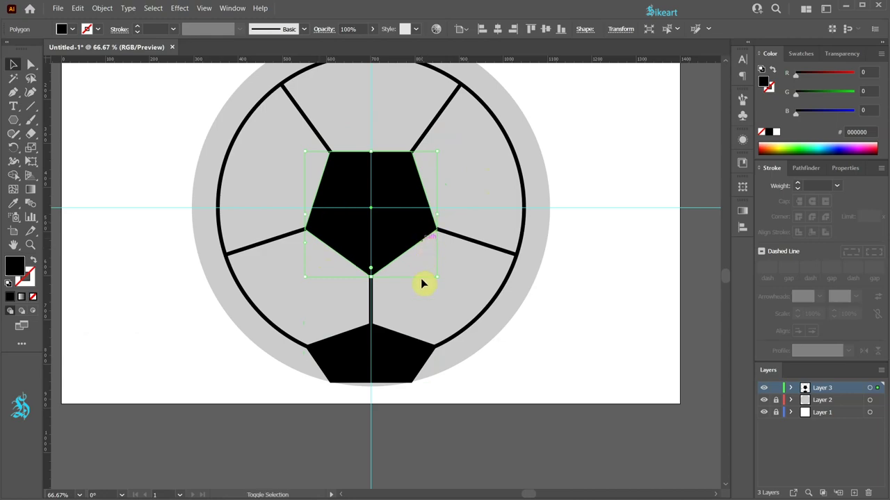
pyautogui.press('shift')
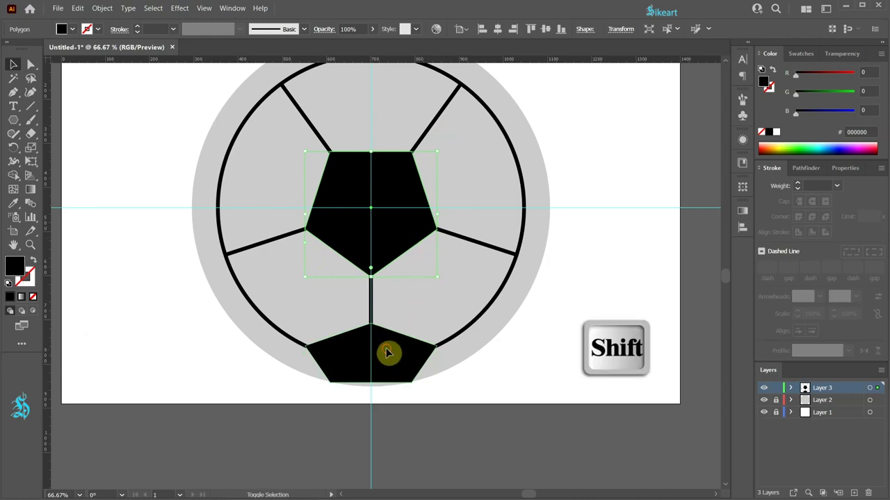
pyautogui.keyDown('shift'); pyautogui.click(387, 353); pyautogui.keyUp('shift')
pyautogui.click(179, 8)
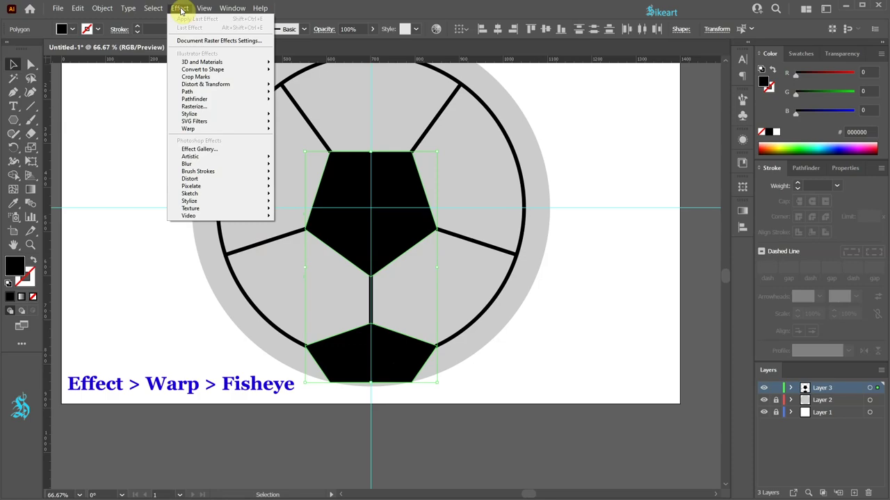
# Step: Apply a Fisheye warp with 24% bend to both pentagons
pyautogui.moveTo(264, 129)
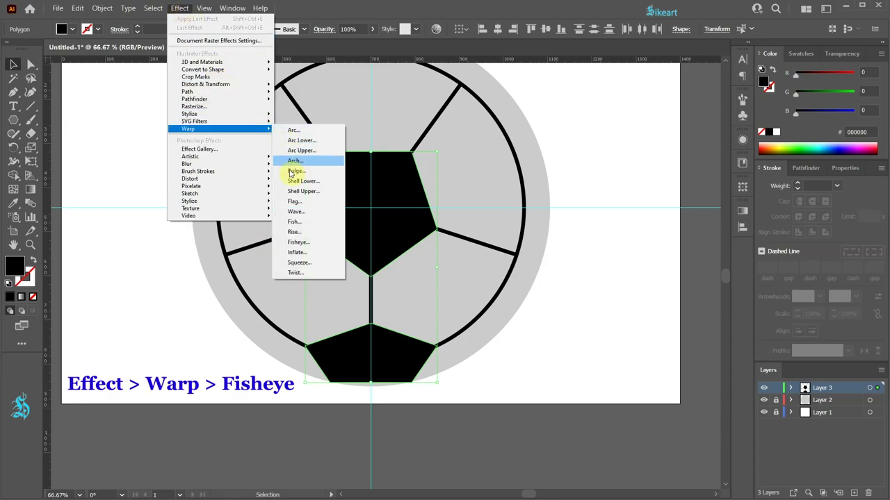
pyautogui.click(303, 243)
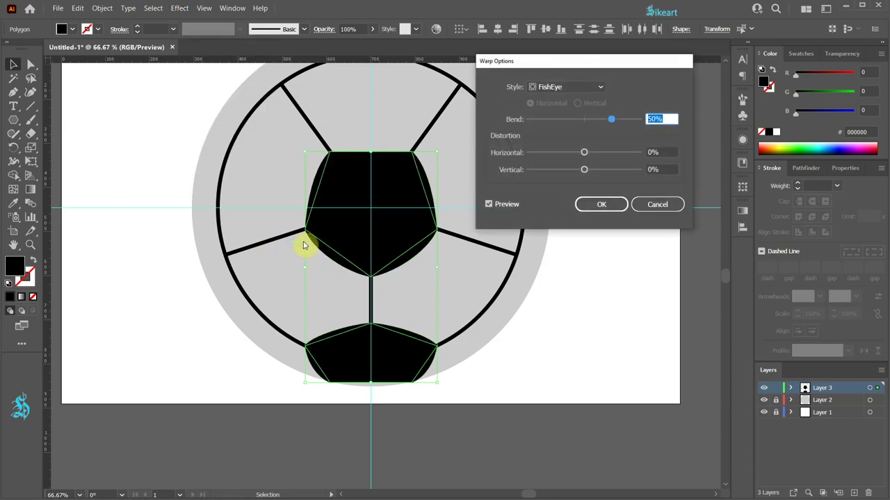
pyautogui.press('Down')
pyautogui.press('Down')
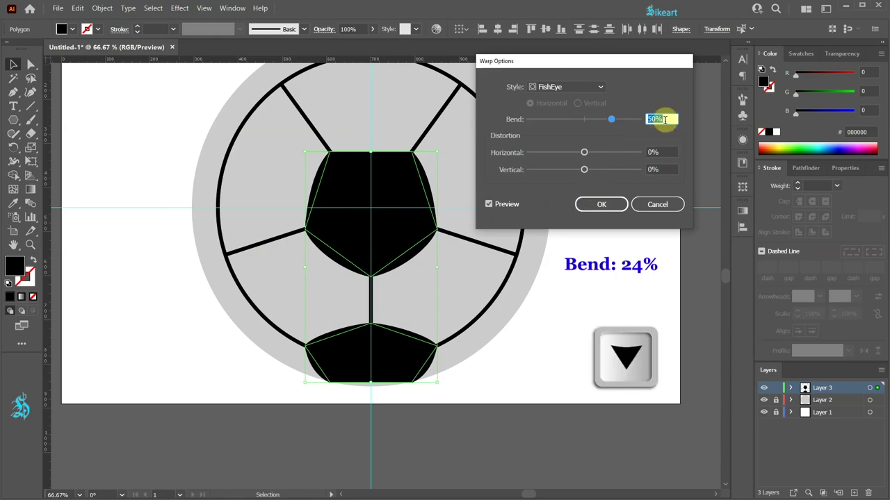
pyautogui.press('Down')
pyautogui.press('Down')
pyautogui.press('Down')
pyautogui.press('Down')
pyautogui.press('Down')
pyautogui.press('Down')
pyautogui.press('Down')
pyautogui.press('Down')
pyautogui.press('Down')
pyautogui.press('Down')
pyautogui.press('Down')
pyautogui.press('Down')
pyautogui.press('Down')
pyautogui.press('Down')
pyautogui.press('Down')
pyautogui.press('Down')
pyautogui.press('Down')
pyautogui.press('Down')
pyautogui.press('Down')
pyautogui.press('Down')
pyautogui.press('Down')
pyautogui.press('Down')
pyautogui.press('Down')
pyautogui.click(617, 205)
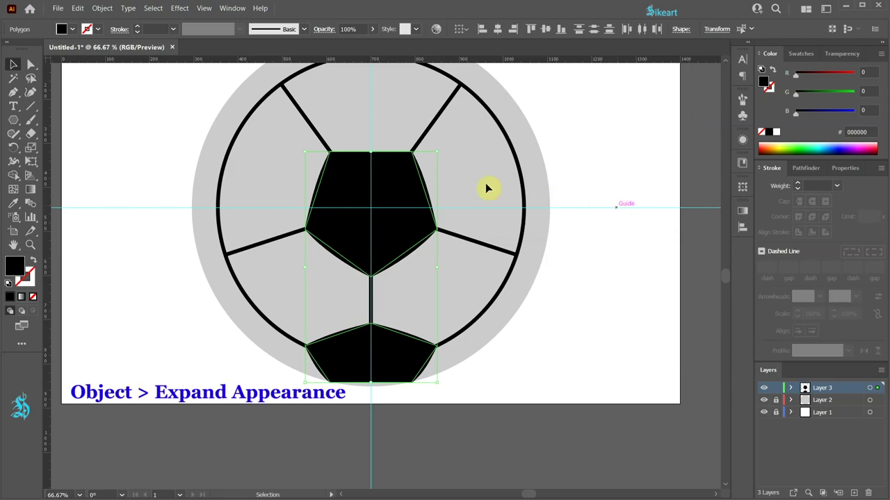
# Step: Expand the warp's appearance into ordinary paths and deselect
pyautogui.click(102, 9)
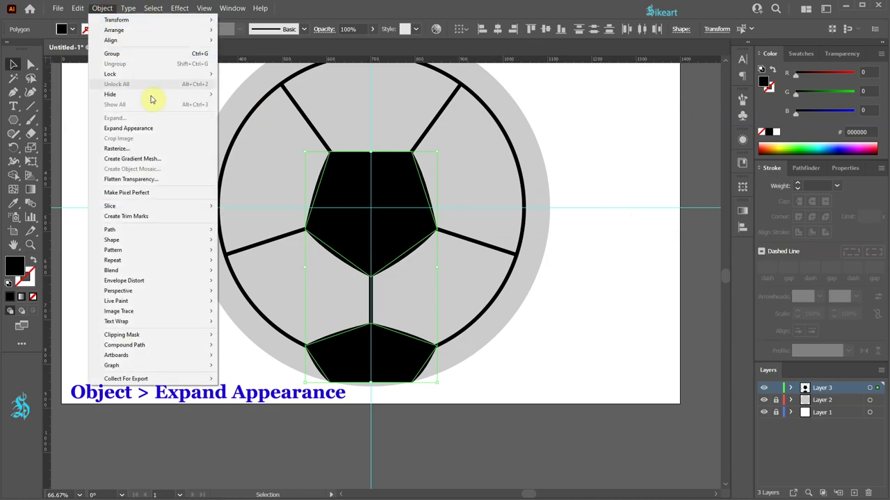
pyautogui.click(165, 129)
pyautogui.click(160, 128)
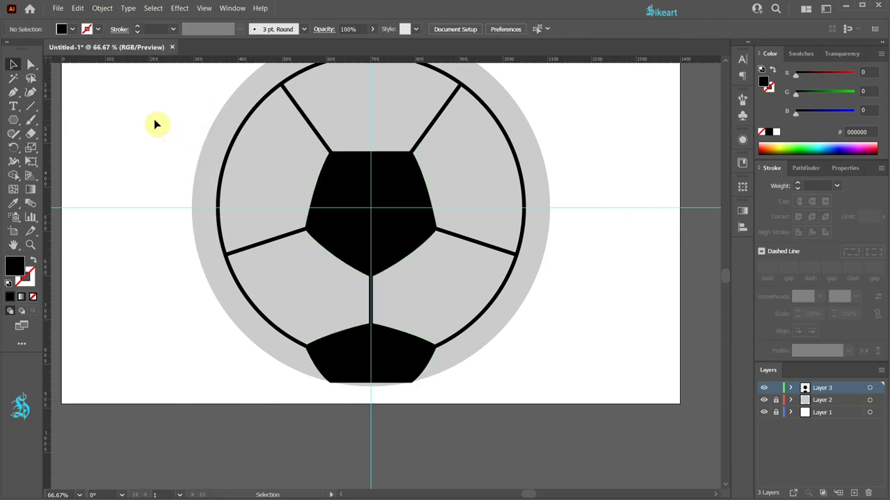
pyautogui.click(352, 176)
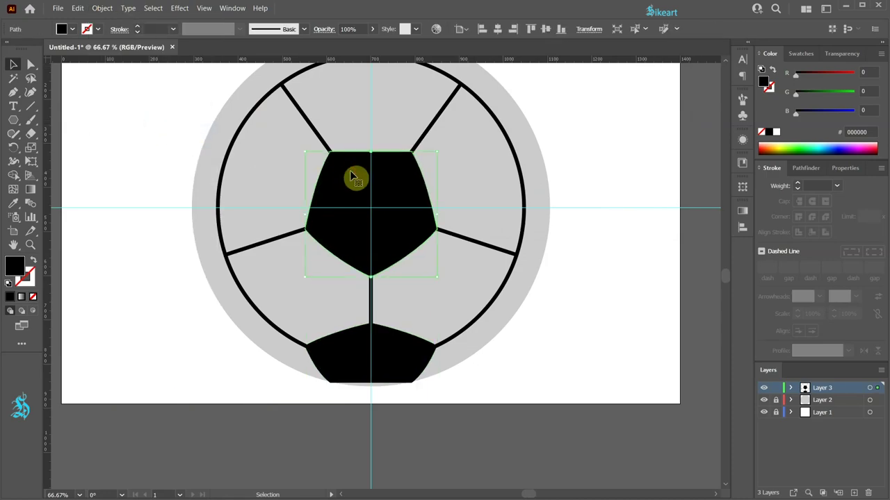
# Step: Bow the top patch's upper edge upward and bulge the lower patch's bottom edge downward
pyautogui.click(29, 92)
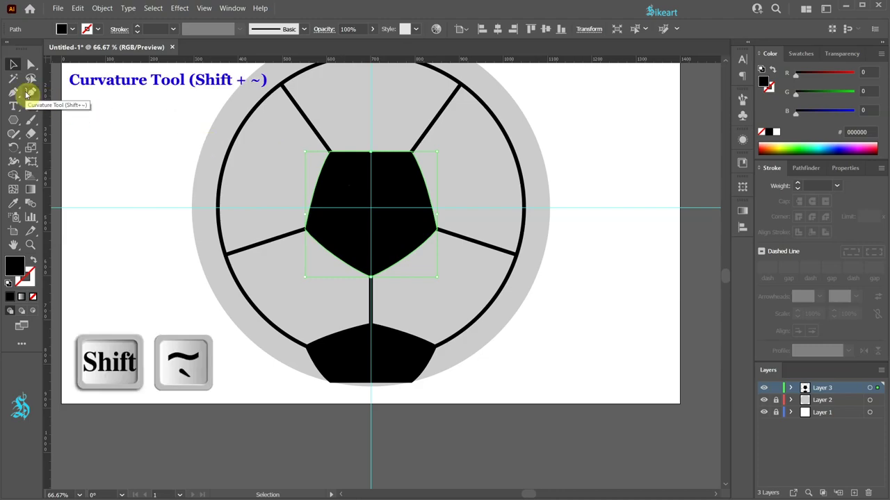
pyautogui.click(27, 92)
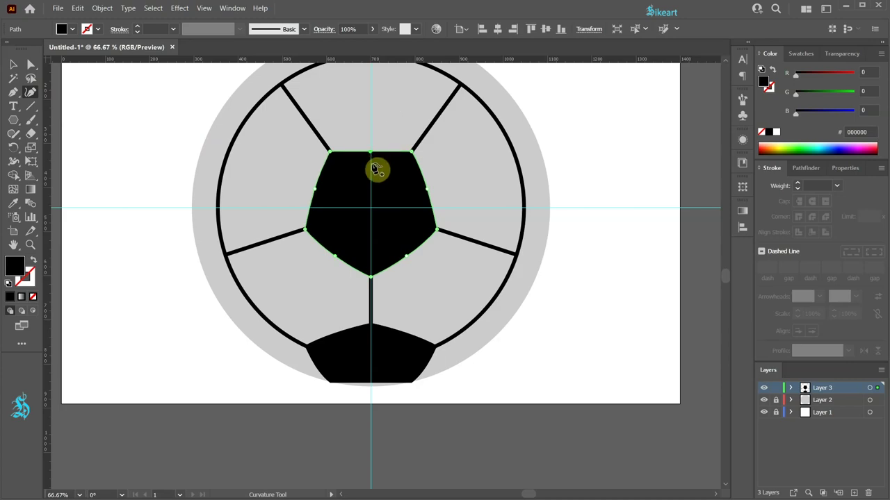
pyautogui.moveTo(372, 152); pyautogui.dragTo(371, 147)
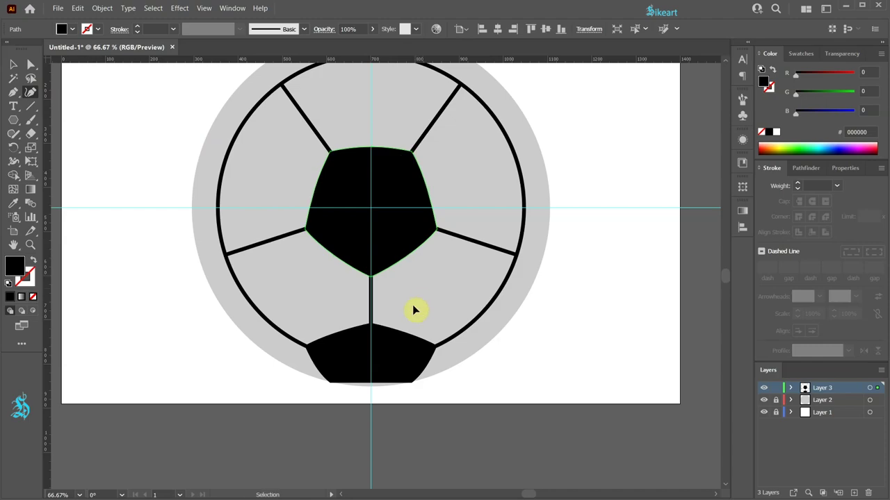
pyautogui.keyDown('ctrl'); pyautogui.click(399, 344); pyautogui.keyUp('ctrl')
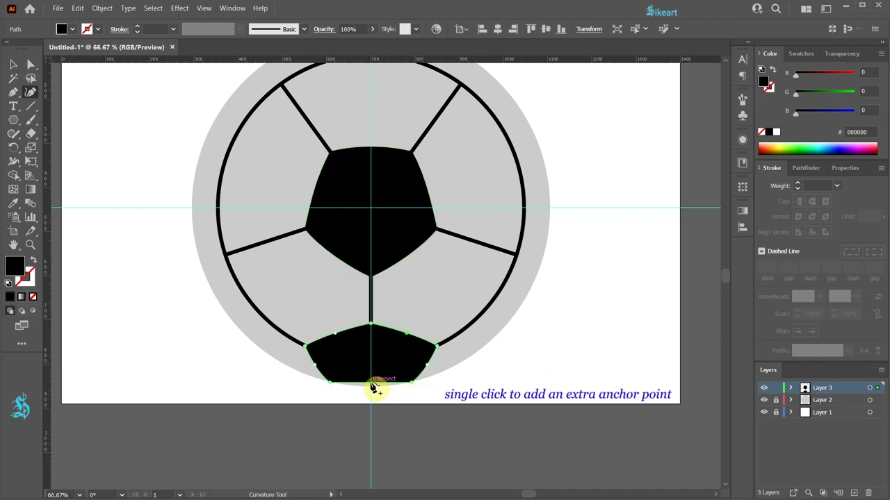
pyautogui.click(371, 383)
pyautogui.moveTo(371, 385); pyautogui.dragTo(373, 398)
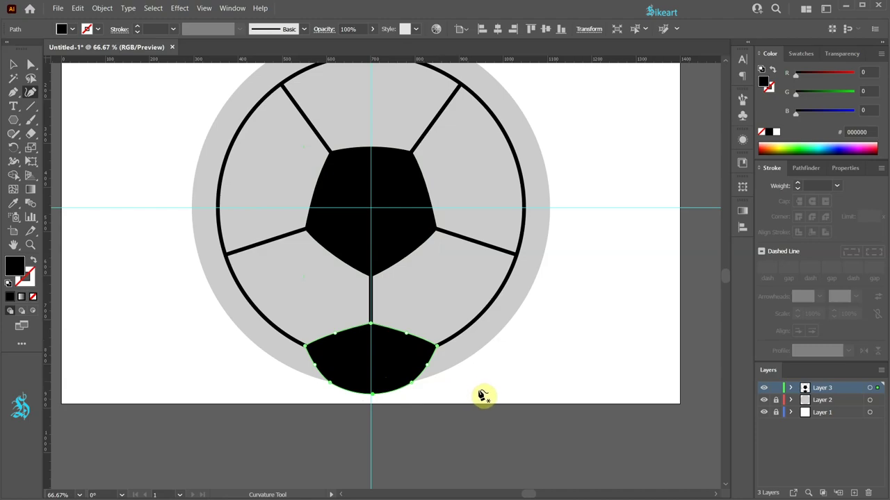
pyautogui.press('v')
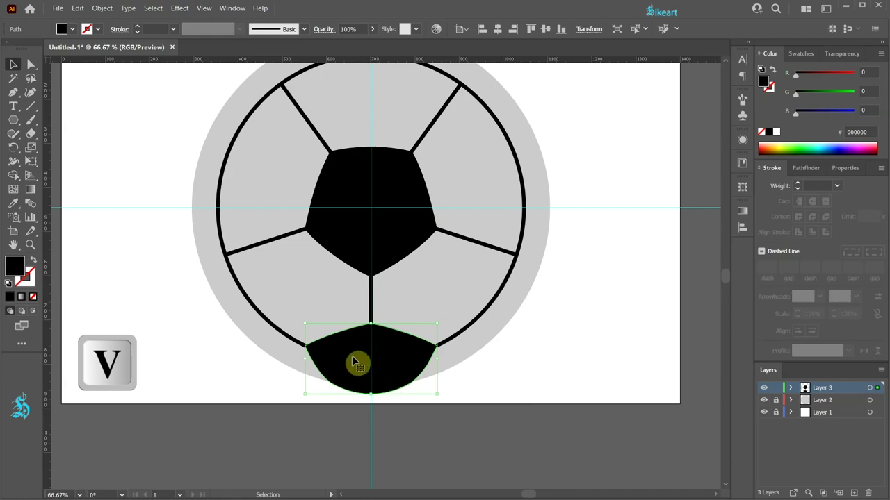
# Step: Rotate-copy the lower black patch 72° around the ball centre, repeating until five patches ring it
pyautogui.press('r')
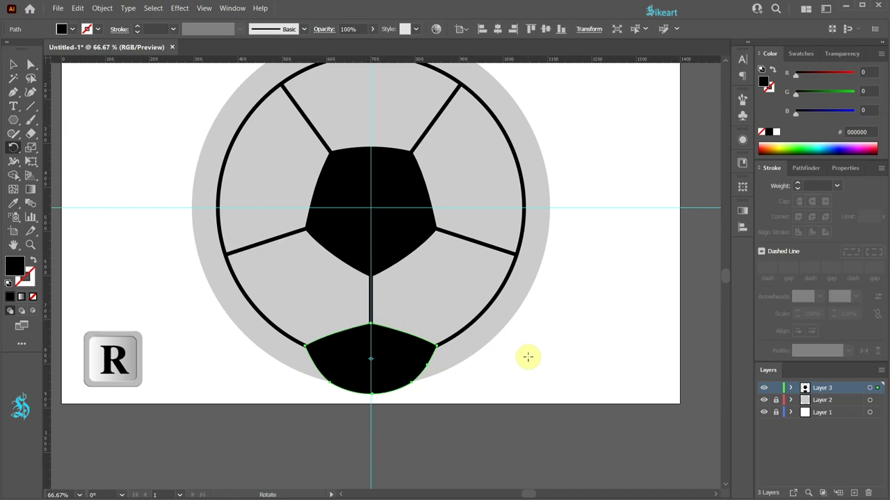
pyautogui.press('alt')
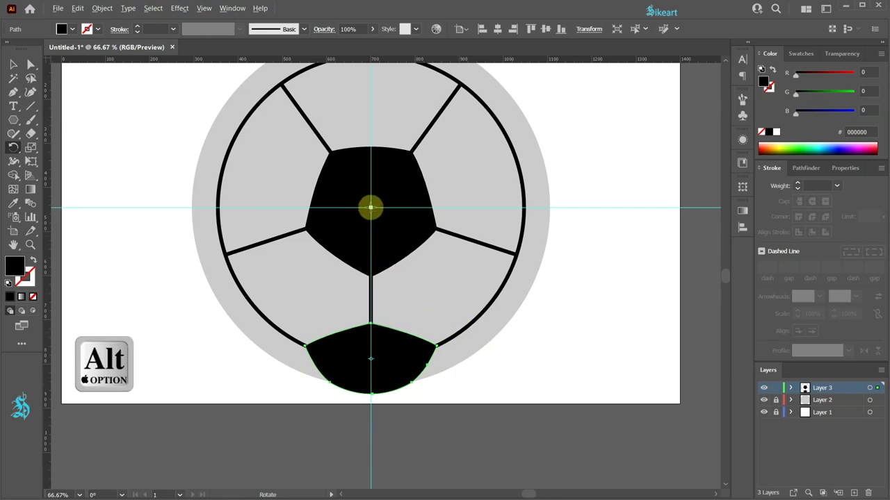
pyautogui.keyDown('alt'); pyautogui.click(370, 207); pyautogui.keyUp('alt')
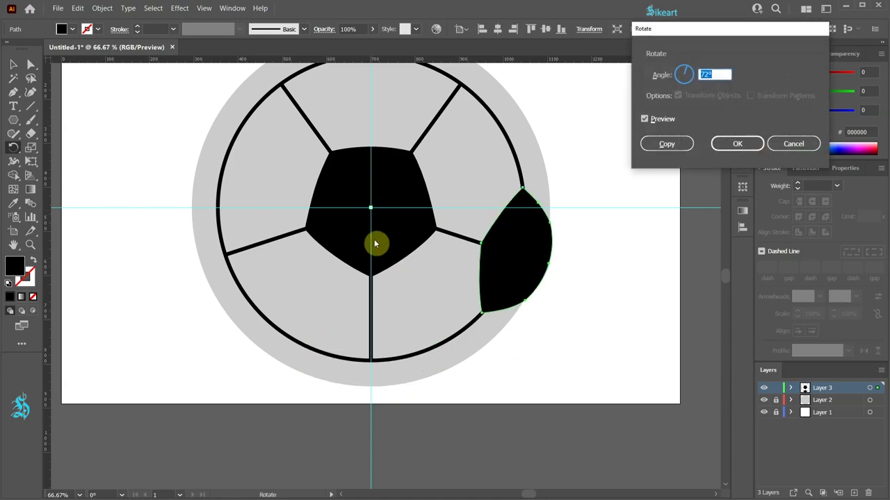
pyautogui.click(685, 144)
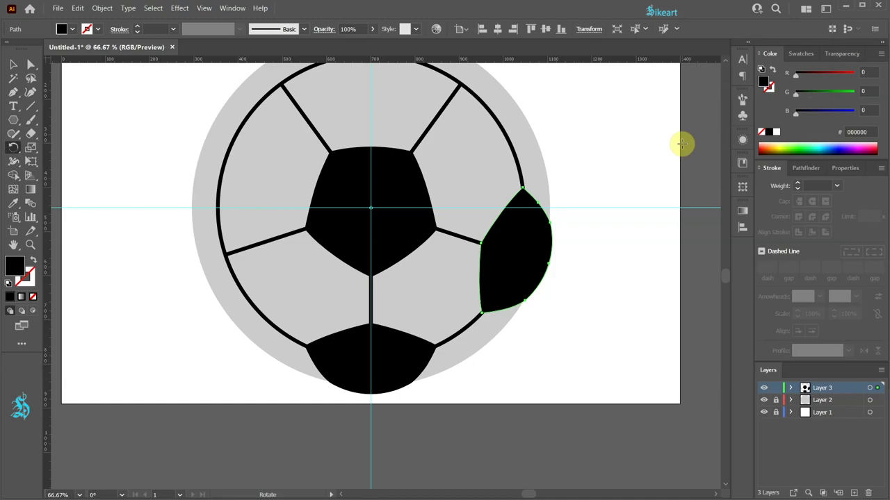
pyautogui.hotkey('ctrl', 'd')
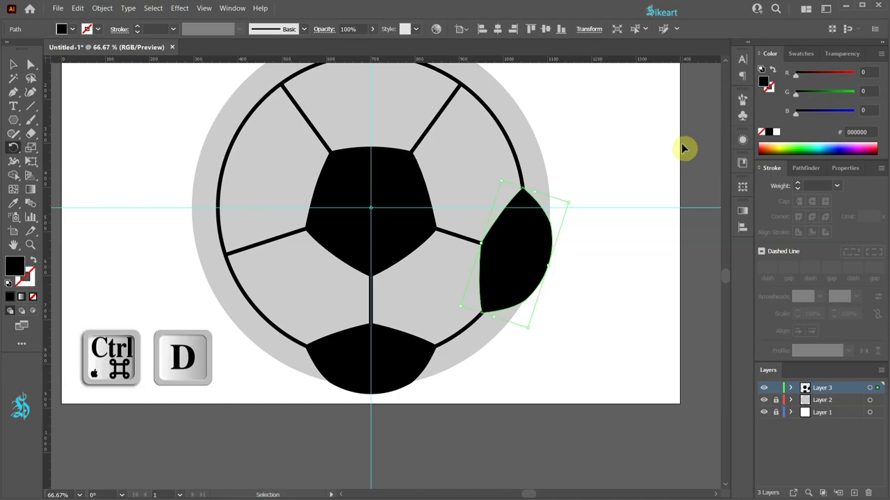
pyautogui.hotkey('ctrl', 'd')
pyautogui.hotkey('ctrl', 'd')
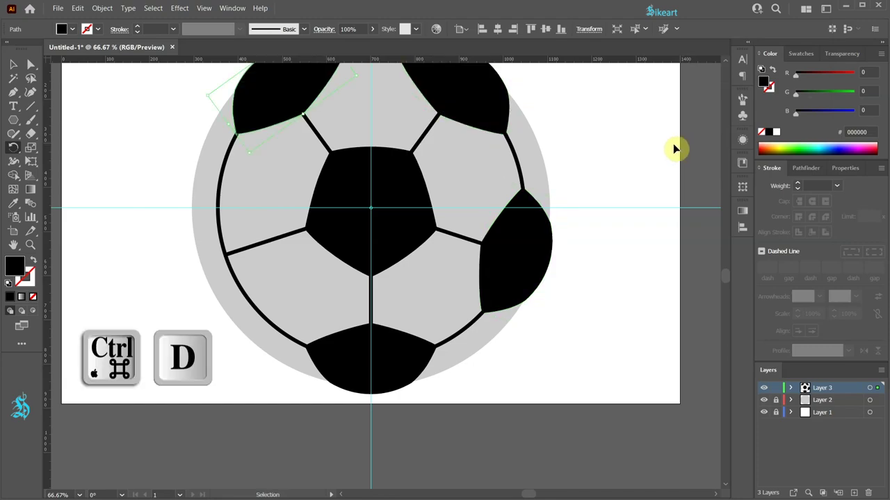
pyautogui.hotkey('ctrl', 'd')
# Step: Switch to the Selection tool and select the bottom black patch
pyautogui.press('v')
pyautogui.scroll(2, 595, 292)
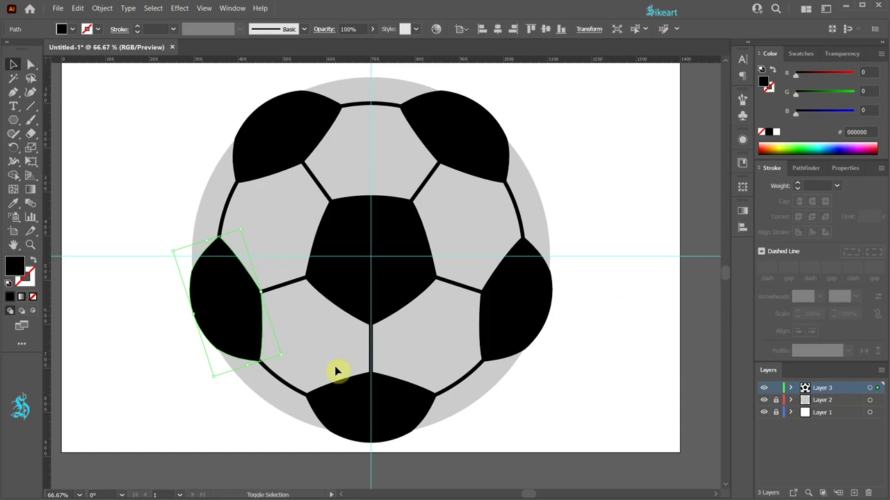
pyautogui.keyDown('shift'); pyautogui.click(348, 391); pyautogui.keyUp('shift')
# Step: Select the right, top-right, top-left and centre black patches too, then copy and paste them in front
pyautogui.keyDown('shift'); pyautogui.click(518, 286); pyautogui.keyUp('shift')
pyautogui.keyDown('shift'); pyautogui.click(492, 162); pyautogui.keyUp('shift')
pyautogui.keyDown('shift'); pyautogui.click(344, 144); pyautogui.keyUp('shift')
pyautogui.keyDown('shift'); pyautogui.click(387, 222); pyautogui.keyUp('shift')
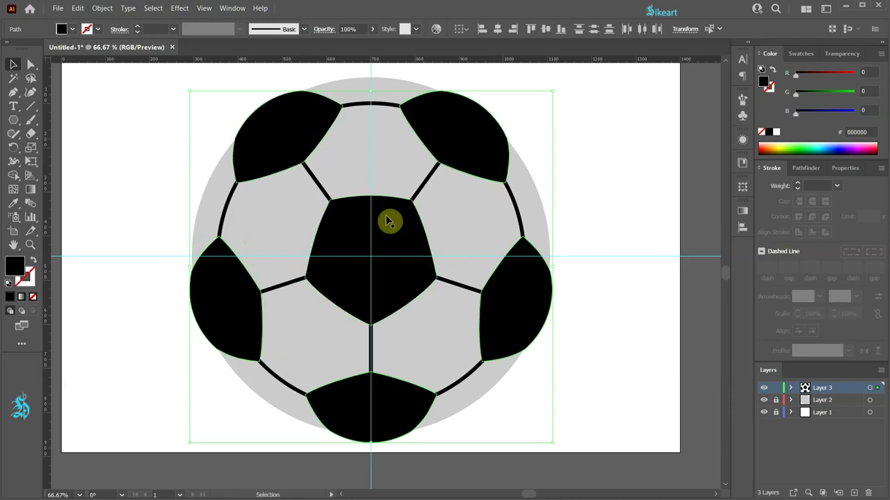
pyautogui.hotkey('ctrl', 'c')
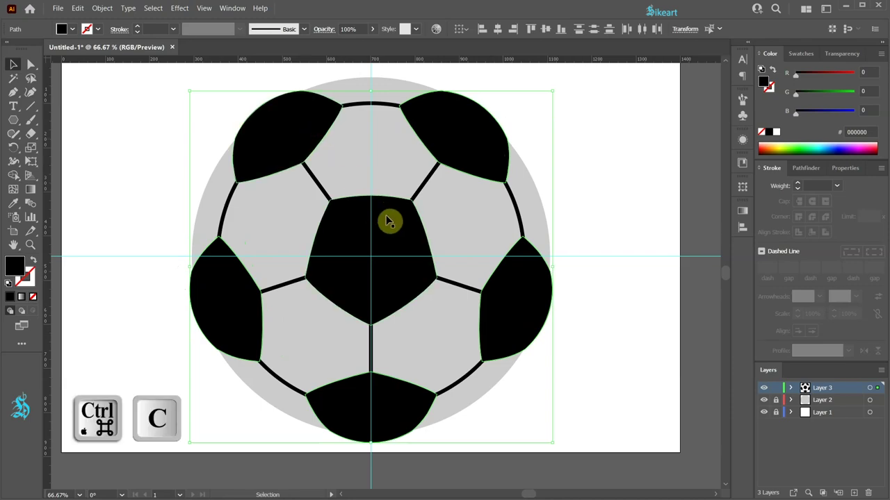
pyautogui.hotkey('ctrl', 'f')
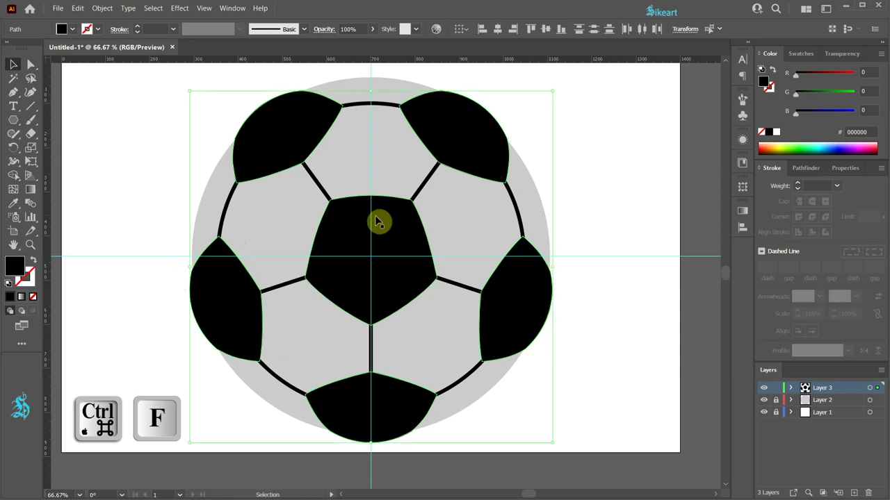
# Step: Expand Layer 3 in the Layers panel to list its paths and show the Pathfinder options
pyautogui.click(790, 388)
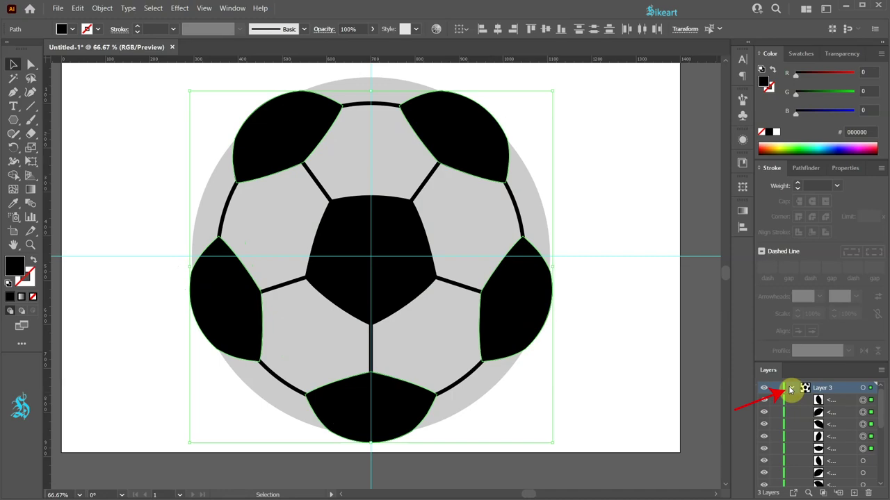
pyautogui.click(810, 169)
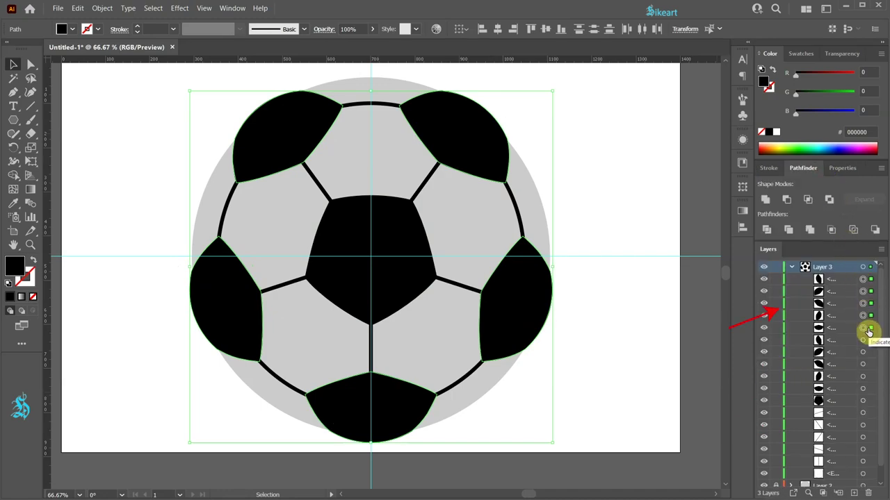
pyautogui.moveTo(883, 431); pyautogui.dragTo(883, 453)
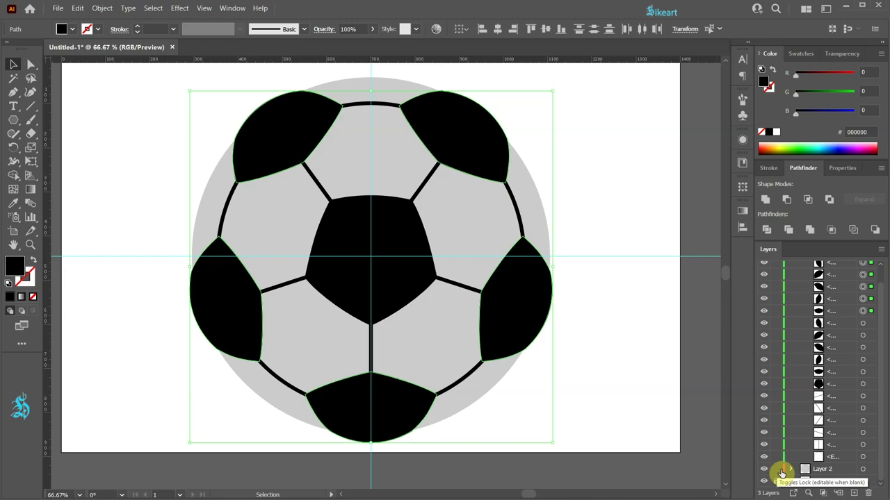
# Step: Nudge Layer 2's grey circle left and down, then scale it proportionally to about 799 px wide
pyautogui.click(866, 472)
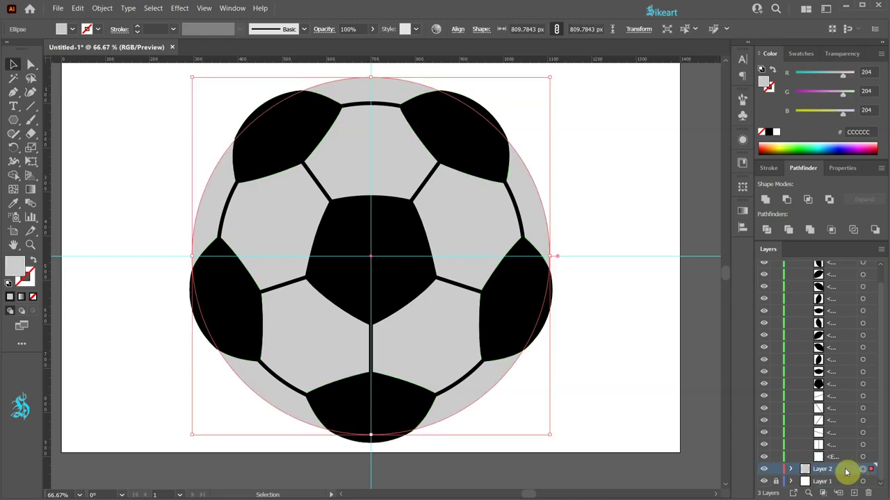
pyautogui.press('Left')
pyautogui.press('Left')
pyautogui.press('Left')
pyautogui.press('Left')
pyautogui.press('Left')
pyautogui.press('Left')
pyautogui.press('Left')
pyautogui.press('Left')
pyautogui.press('Left')
pyautogui.press('Left')
pyautogui.press('Left')
pyautogui.press('Left')
pyautogui.press('Left')
pyautogui.press('Left')
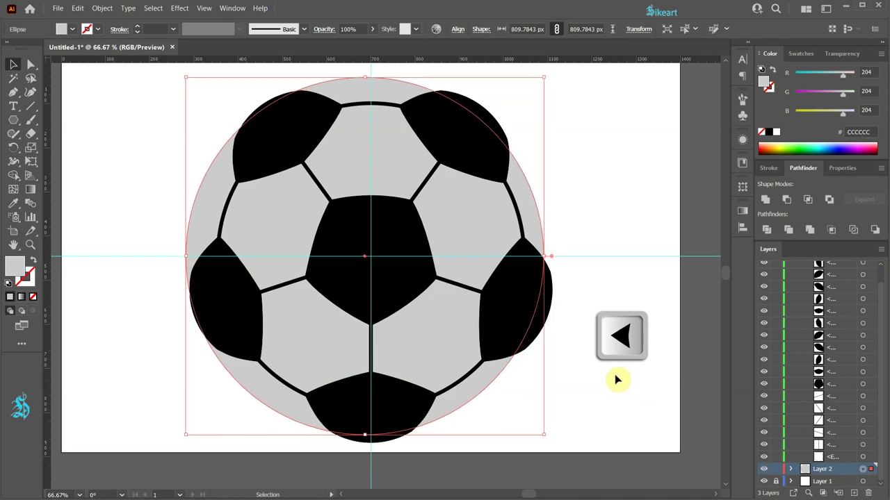
pyautogui.press('Down')
pyautogui.press('Down')
pyautogui.press('Down')
pyautogui.press('Down')
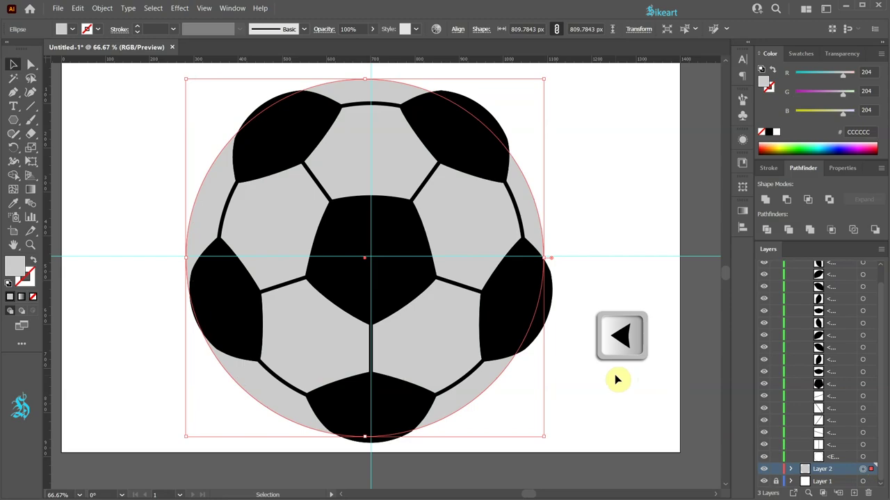
pyautogui.press('Down')
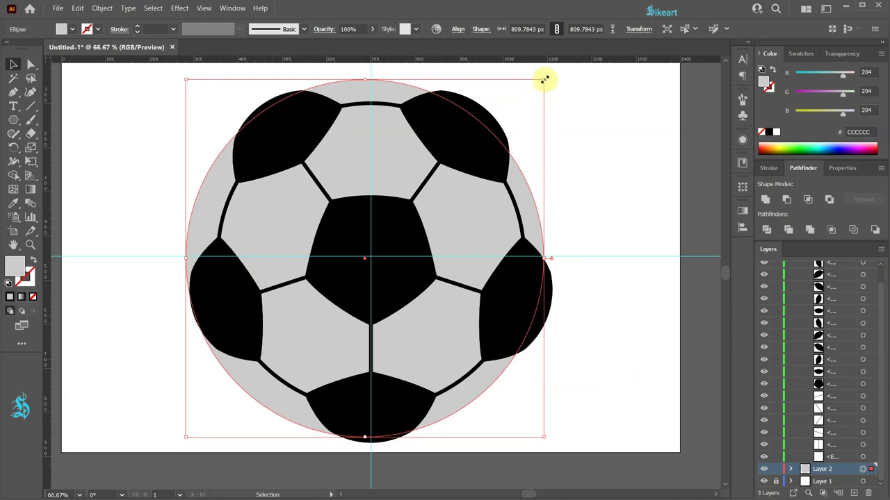
pyautogui.moveTo(543, 78); pyautogui.dragTo(537, 85)
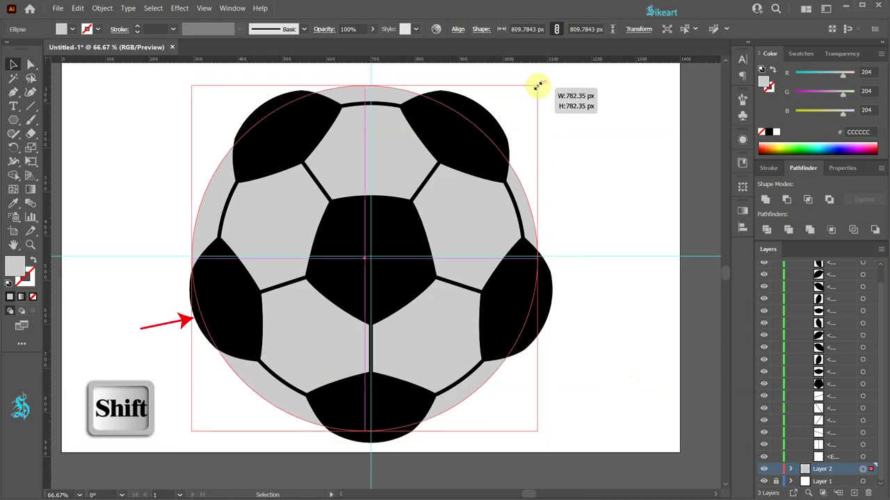
pyautogui.moveTo(538, 85); pyautogui.dragTo(542, 81)
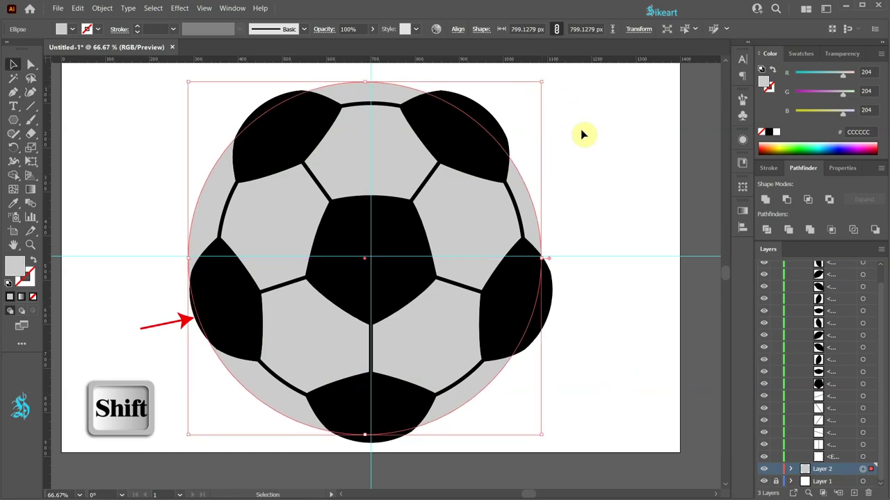
pyautogui.click(575, 146)
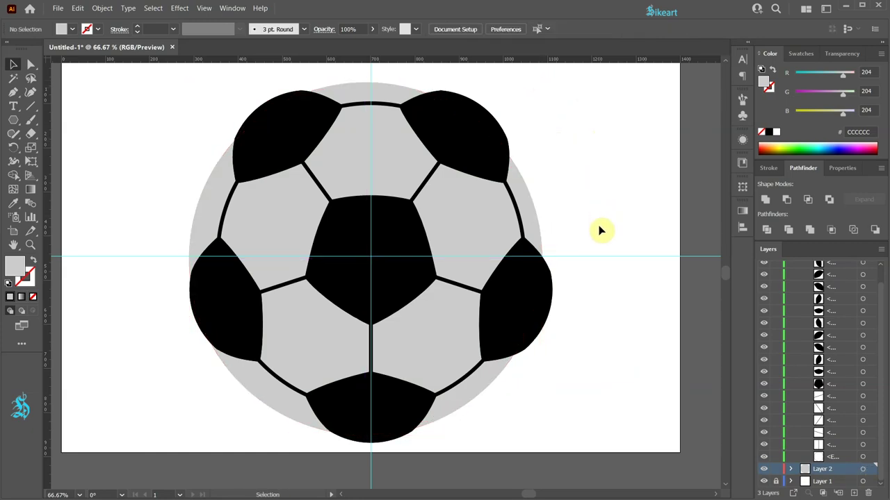
# Step: Select all and erase the patch overhangs outside the circle with the Shape Builder tool
pyautogui.hotkey('ctrl', 'a')
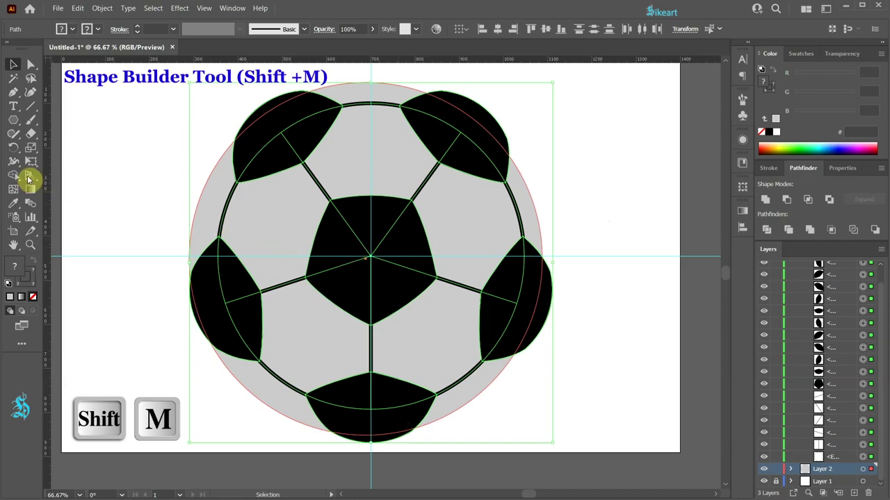
pyautogui.click(17, 176)
pyautogui.click(89, 174)
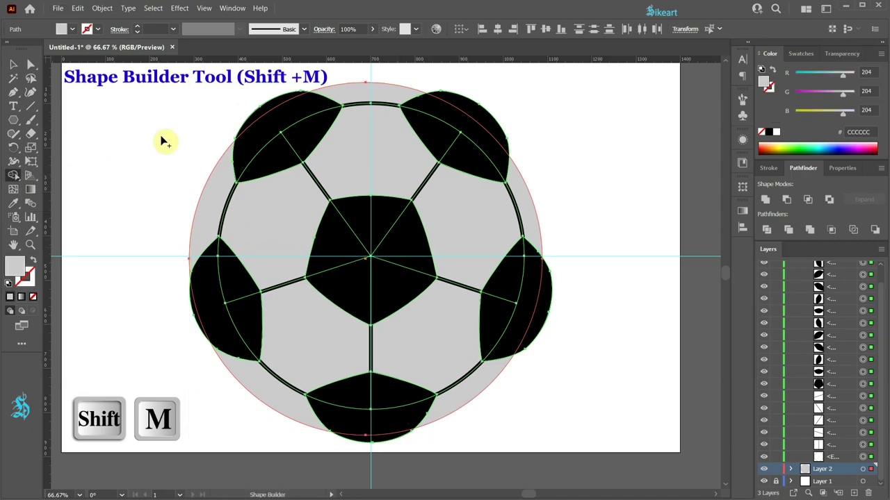
pyautogui.press('alt')
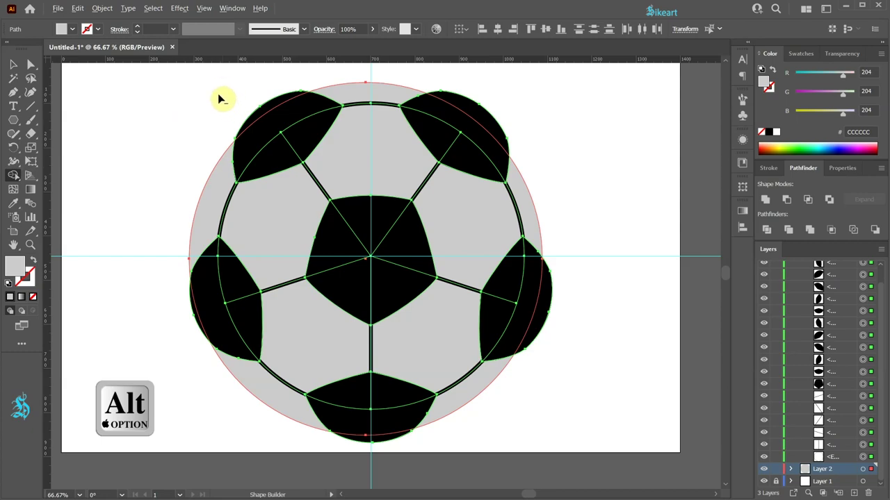
pyautogui.moveTo(241, 91); pyautogui.dragTo(274, 108)
pyautogui.moveTo(586, 284)
pyautogui.mouseDown()
pyautogui.moveTo(552, 304)
pyautogui.moveTo(556, 312)
pyautogui.mouseUp()
pyautogui.moveTo(420, 448); pyautogui.dragTo(391, 443)
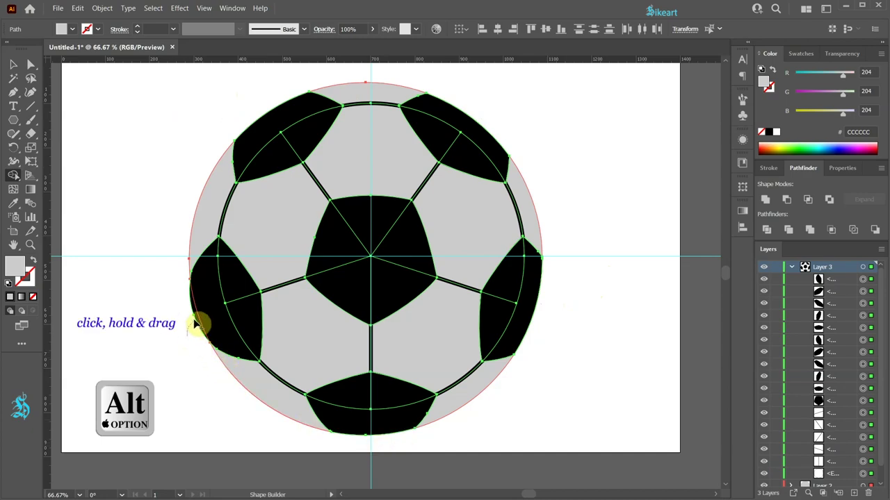
pyautogui.moveTo(195, 327); pyautogui.dragTo(195, 317)
# Step: Return to the Selection tool and select the top-left patch to confirm it is a separate piece
pyautogui.press('v')
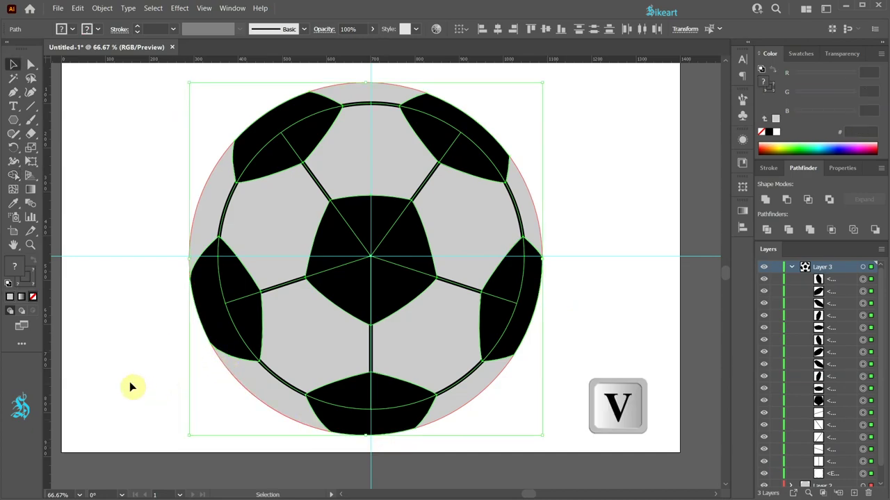
pyautogui.click(131, 386)
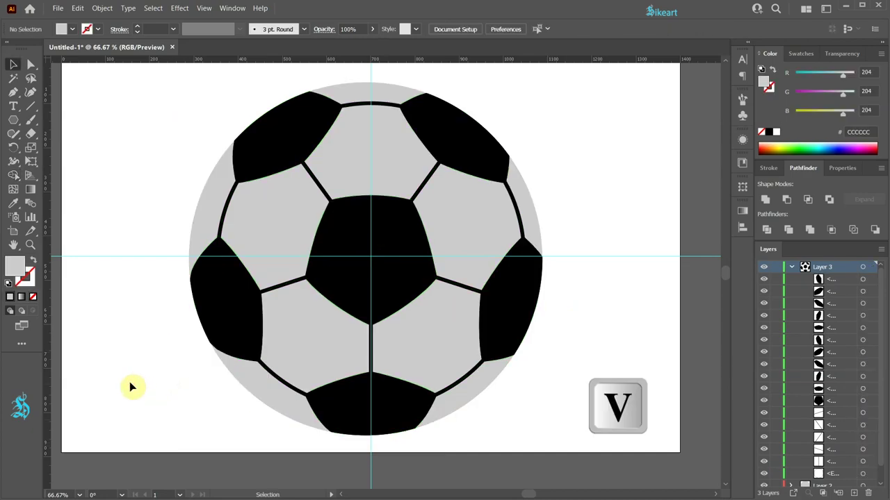
pyautogui.click(291, 132)
pyautogui.moveTo(290, 132)
pyautogui.mouseDown()
pyautogui.moveTo(224, 135)
pyautogui.moveTo(290, 132)
pyautogui.mouseUp()
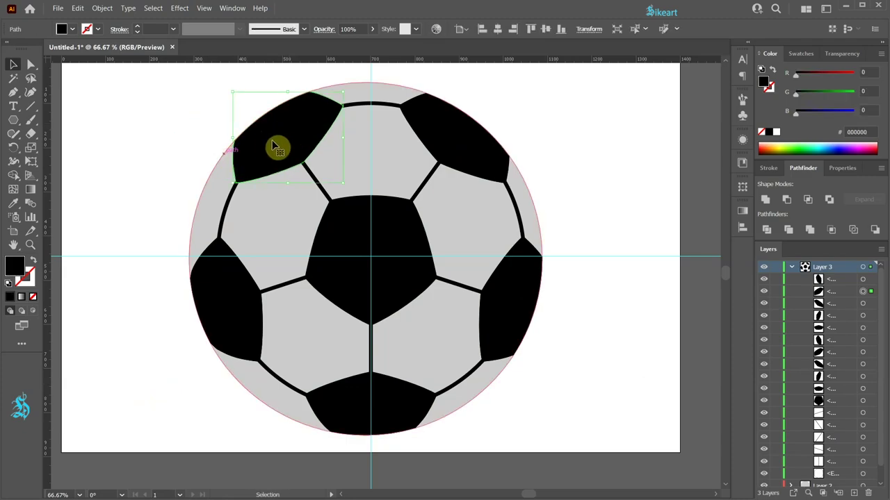
# Step: Select the top-right, right, bottom and left outer patches and lock their rows in the Layers panel
pyautogui.keyDown('shift'); pyautogui.click(442, 129); pyautogui.keyUp('shift')
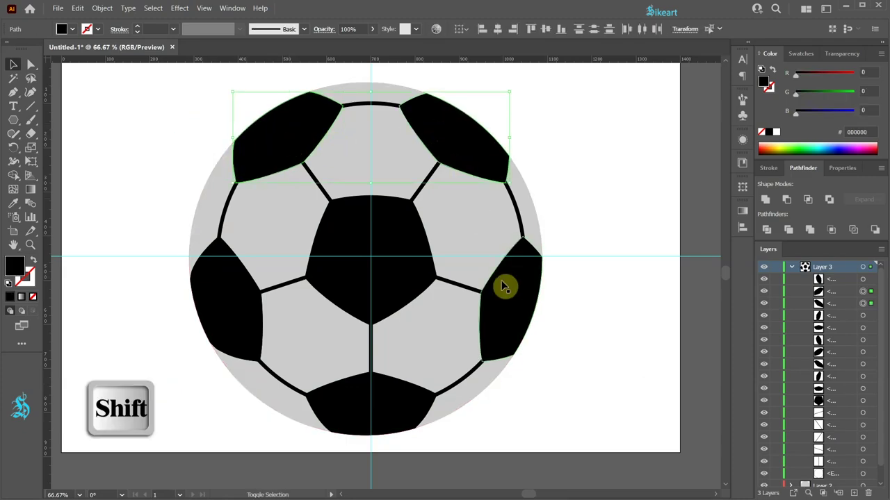
pyautogui.keyDown('shift'); pyautogui.click(512, 292); pyautogui.keyUp('shift')
pyautogui.keyDown('shift'); pyautogui.click(412, 417); pyautogui.keyUp('shift')
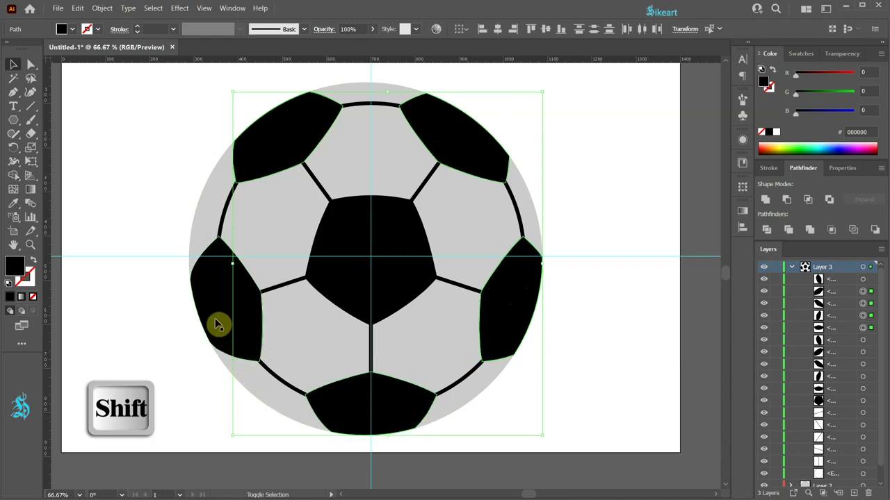
pyautogui.keyDown('shift'); pyautogui.click(215, 324); pyautogui.keyUp('shift')
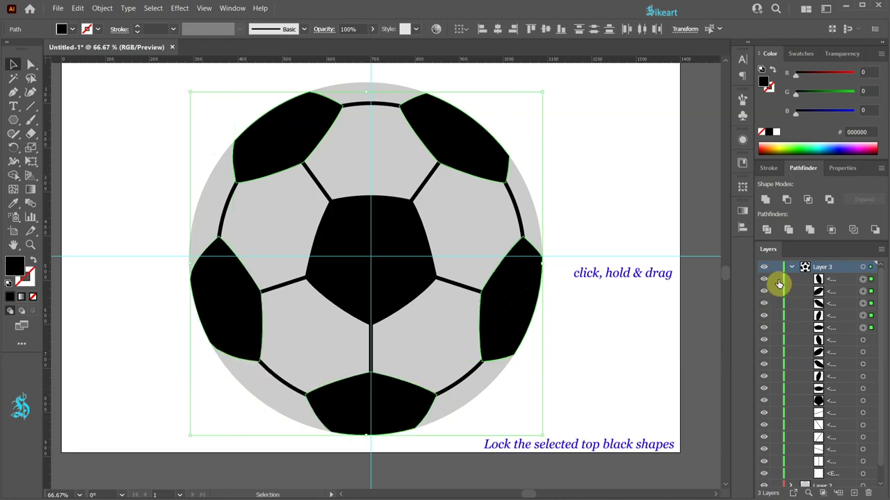
pyautogui.moveTo(778, 282); pyautogui.dragTo(780, 302)
pyautogui.moveTo(780, 324); pyautogui.dragTo(781, 333)
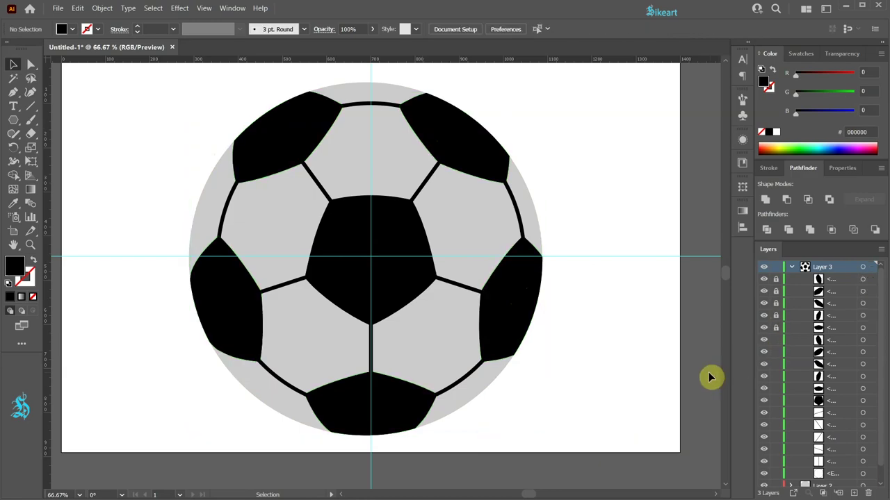
pyautogui.click(317, 186)
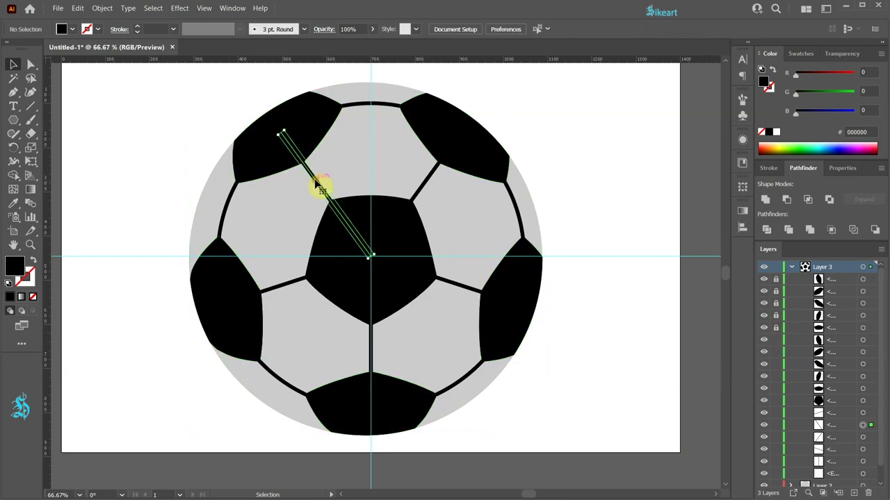
# Step: Select the seam lines and inner circle outline and expand their strokes into filled shapes
pyautogui.keyDown('shift'); pyautogui.click(427, 186); pyautogui.keyUp('shift')
pyautogui.keyDown('shift'); pyautogui.click(463, 288); pyautogui.keyUp('shift')
pyautogui.keyDown('shift'); pyautogui.click(371, 355); pyautogui.keyUp('shift')
pyautogui.keyDown('shift'); pyautogui.click(268, 292); pyautogui.keyUp('shift')
pyautogui.keyDown('shift'); pyautogui.click(230, 195); pyautogui.keyUp('shift')
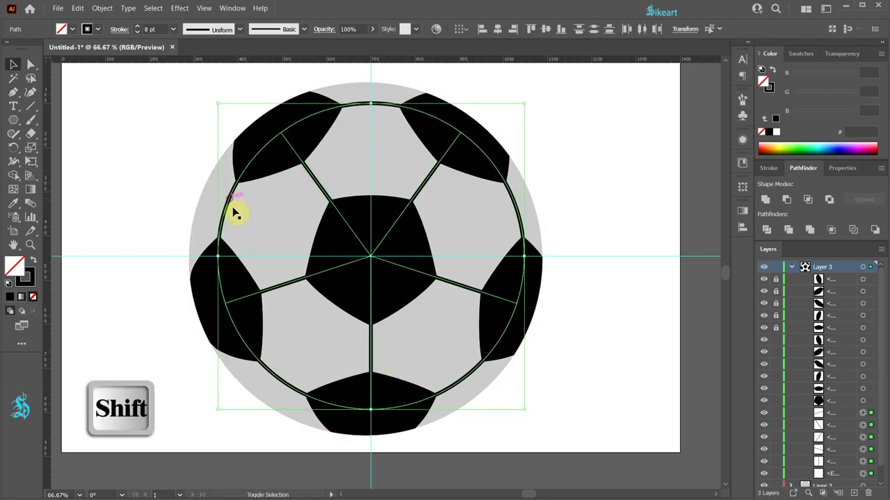
pyautogui.click(101, 7)
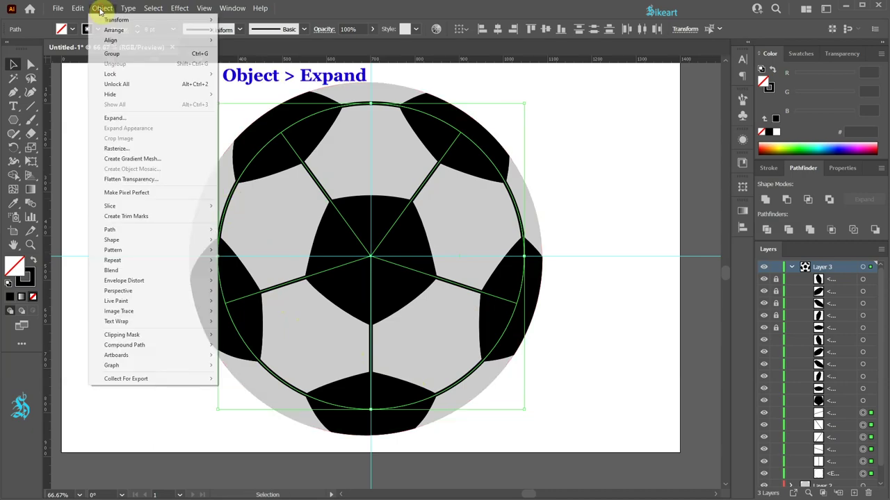
pyautogui.click(132, 118)
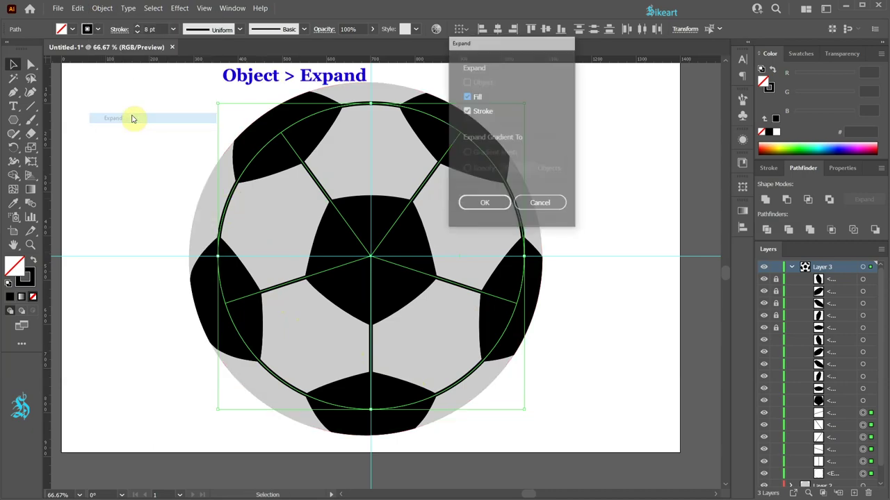
pyautogui.click(486, 203)
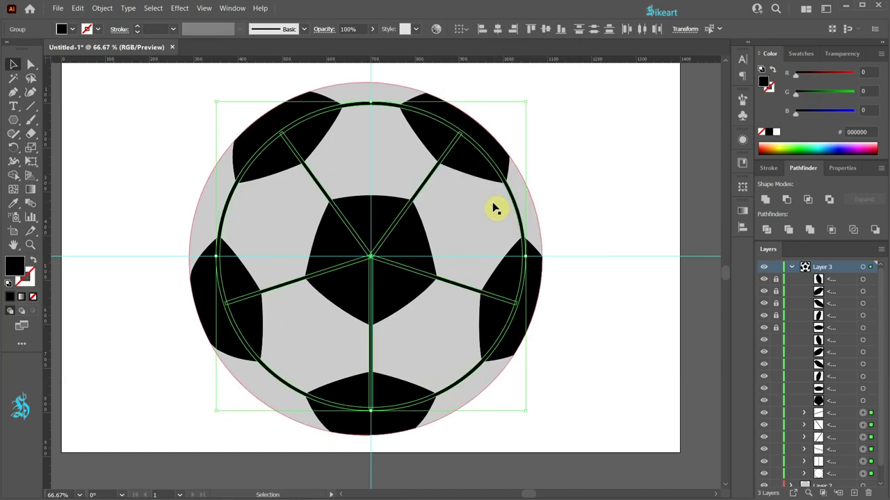
# Step: Swap the grey circle for the four black pieces in the selection and unite everything in Pathfinder
pyautogui.press('shift')
pyautogui.keyDown('shift'); pyautogui.click(317, 140); pyautogui.keyUp('shift')
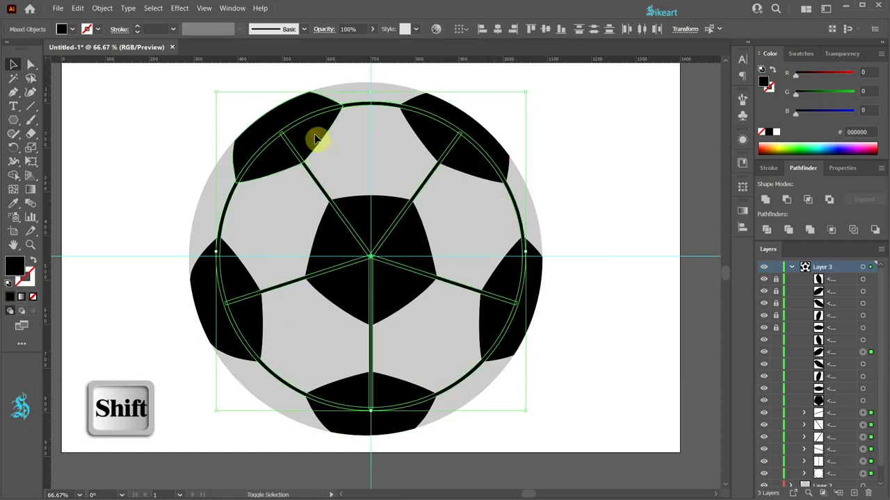
pyautogui.keyDown('shift'); pyautogui.click(422, 132); pyautogui.keyUp('shift')
pyautogui.keyDown('shift'); pyautogui.click(508, 280); pyautogui.keyUp('shift')
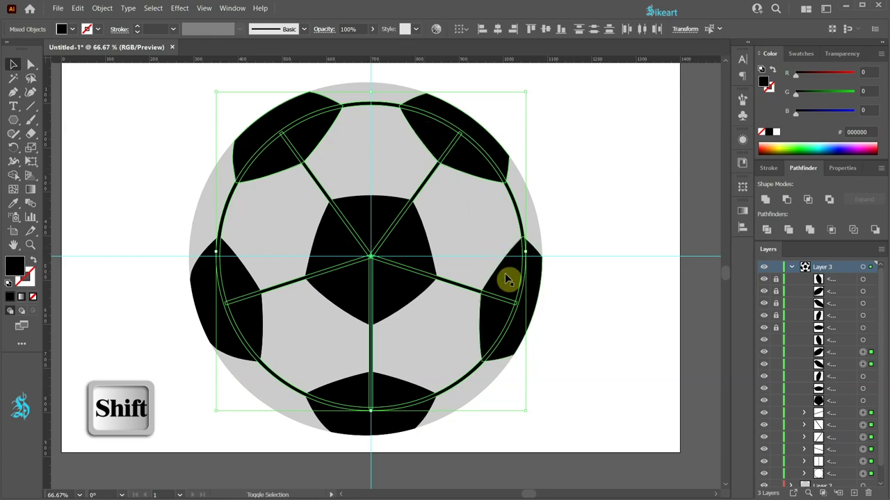
pyautogui.keyDown('shift'); pyautogui.click(379, 389); pyautogui.keyUp('shift')
pyautogui.keyDown('shift'); pyautogui.click(252, 337); pyautogui.keyUp('shift')
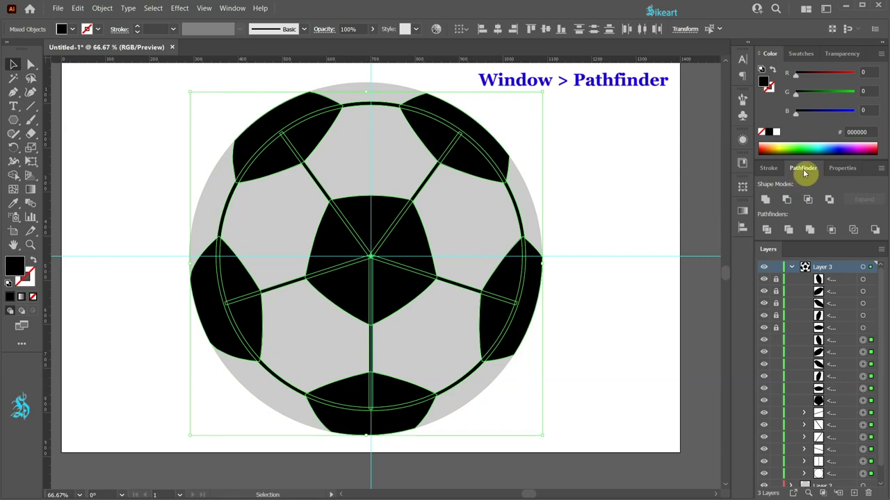
pyautogui.click(765, 201)
pyautogui.moveTo(738, 291); pyautogui.dragTo(694, 291)
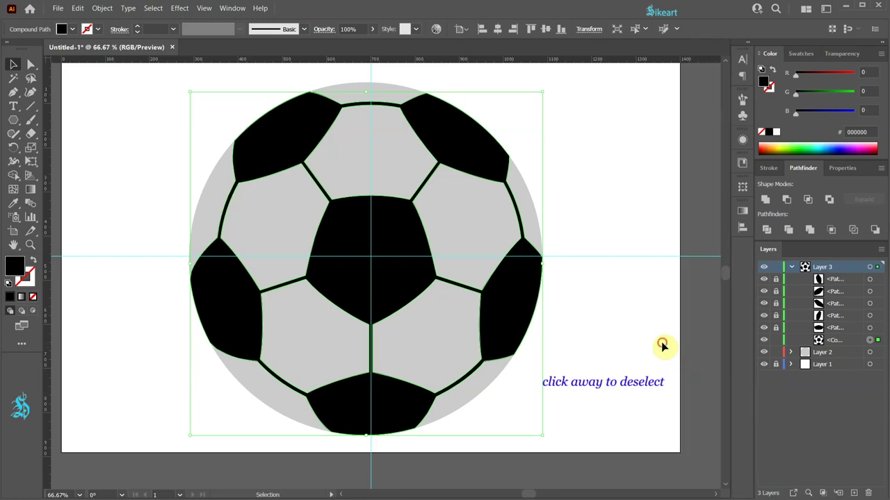
pyautogui.click(657, 348)
pyautogui.hotkey('ctrl', 'a')
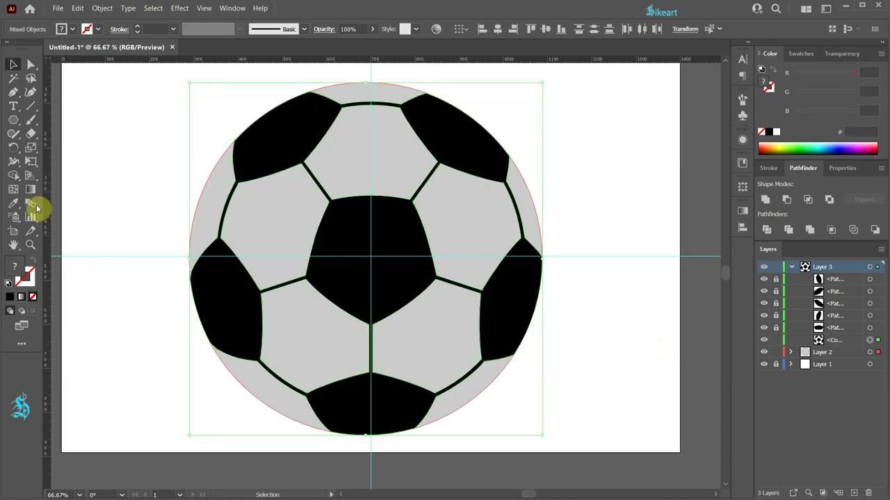
# Step: With Shape Builder and a light grey fill, turn the five inner panels into separate shapes
pyautogui.click(13, 179)
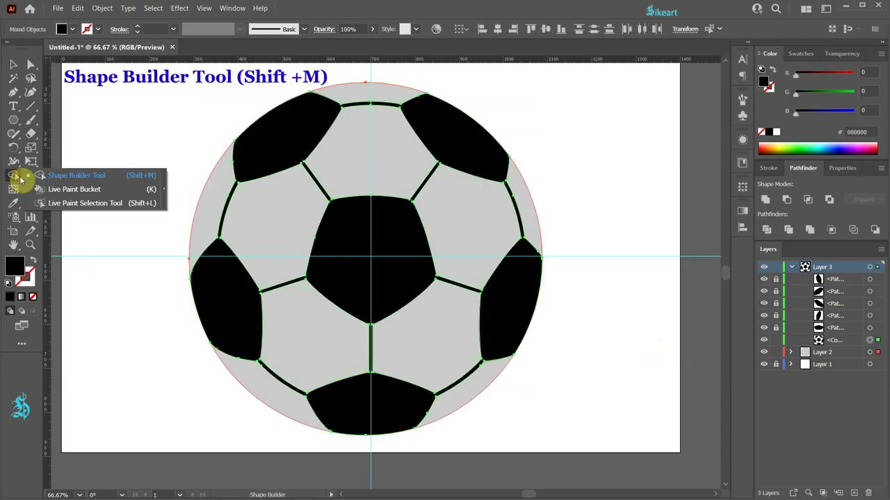
pyautogui.click(65, 175)
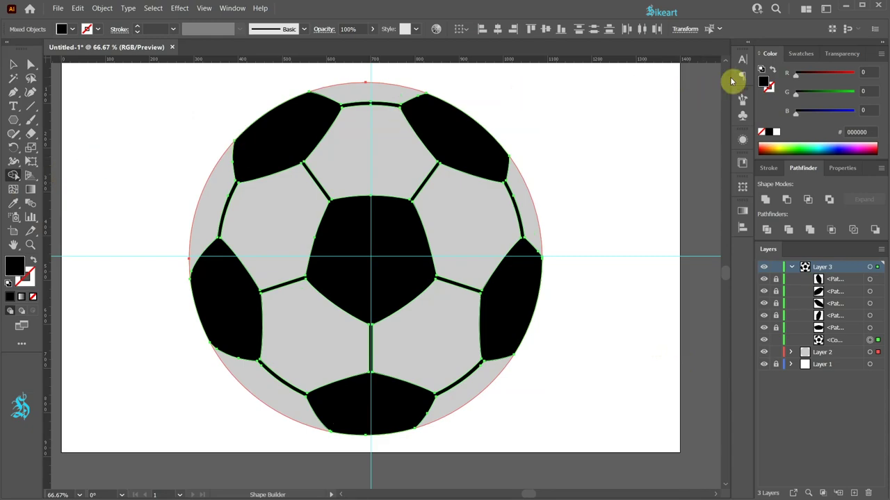
pyautogui.click(797, 53)
pyautogui.click(807, 123)
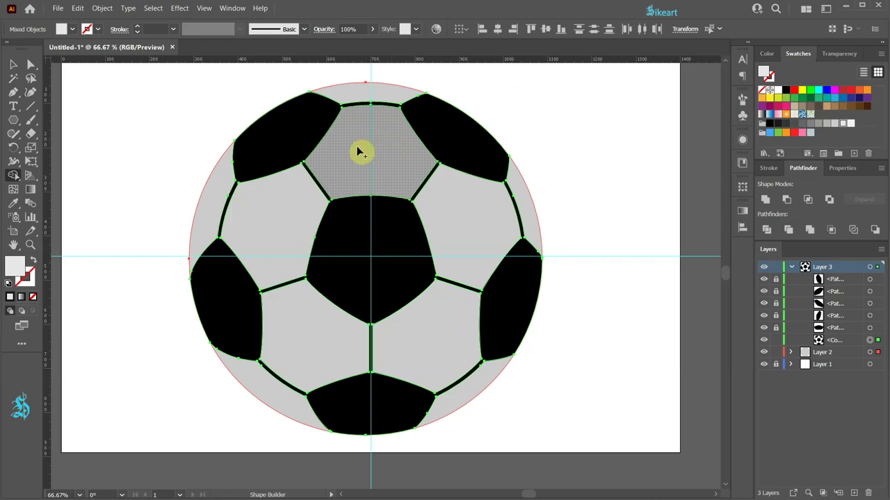
pyautogui.click(389, 153)
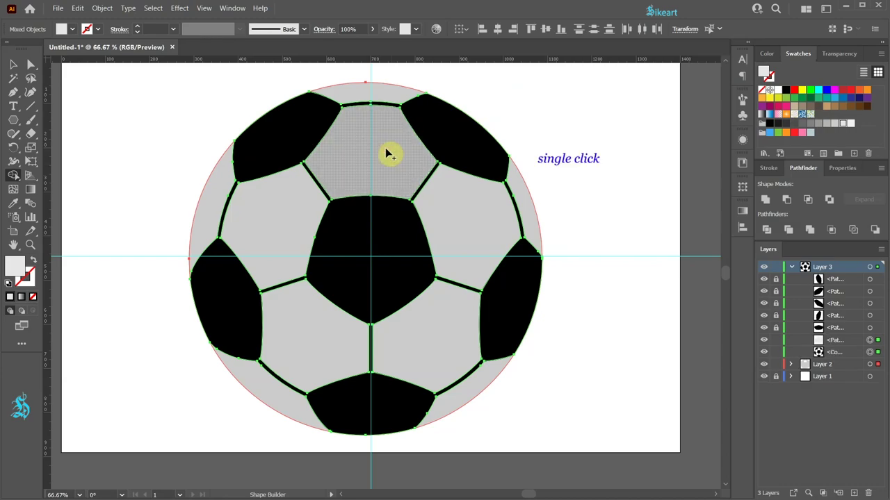
pyautogui.click(455, 223)
pyautogui.click(445, 310)
pyautogui.click(327, 327)
pyautogui.click(237, 229)
# Step: Turn the left, top, right, bottom-right and bottom-left rim pieces into separate light shapes, then deselect
pyautogui.click(208, 192)
pyautogui.click(351, 93)
pyautogui.click(531, 192)
pyautogui.click(483, 376)
pyautogui.click(288, 398)
pyautogui.press('v')
pyautogui.click(141, 399)
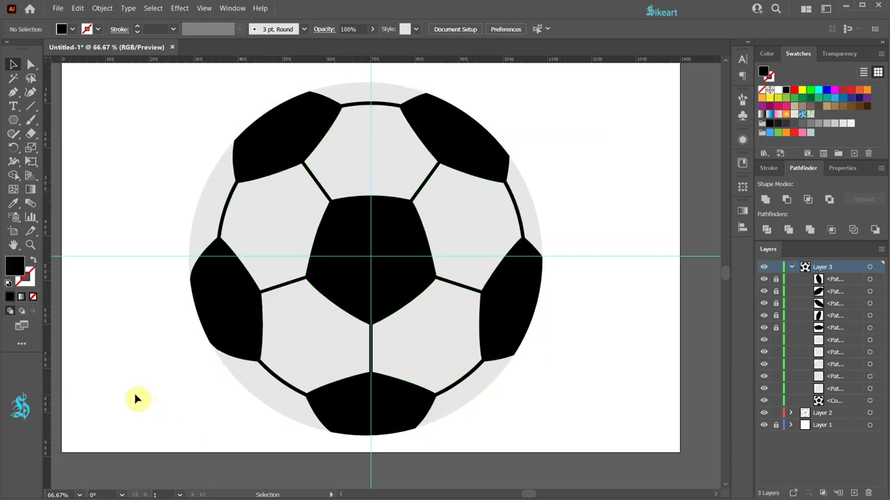
# Step: Move the seam compound path above the light panels in Layers and expand Layer 2
pyautogui.click(870, 401)
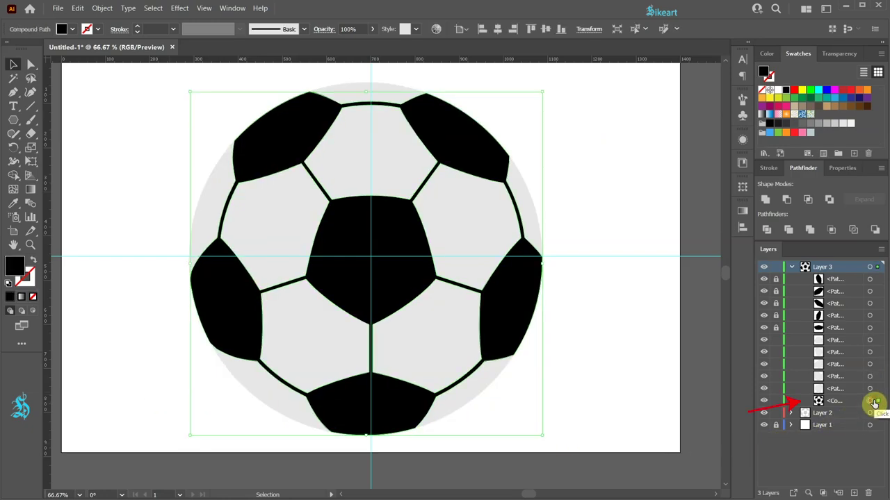
pyautogui.moveTo(854, 406); pyautogui.dragTo(855, 340)
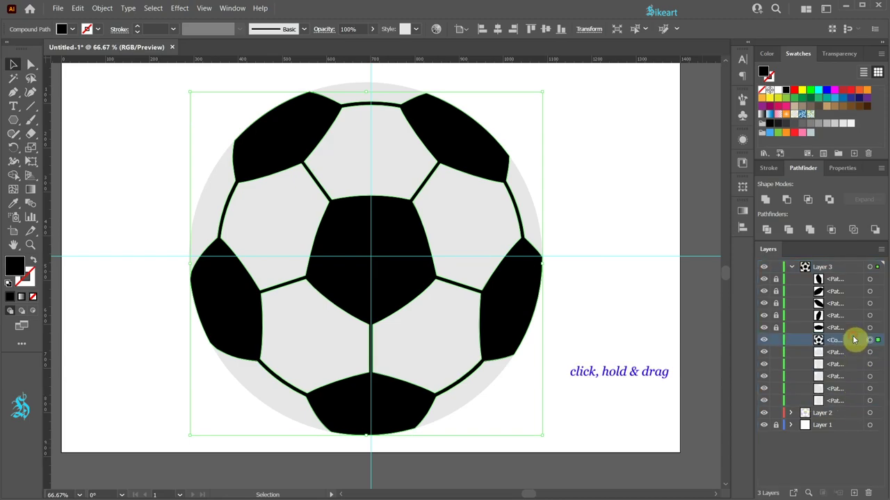
pyautogui.click(791, 415)
pyautogui.scroll(-1, 869, 390)
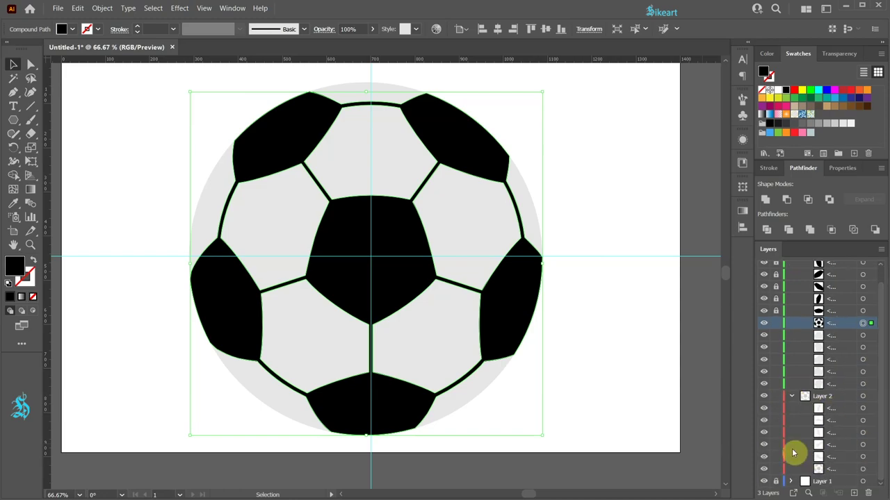
pyautogui.moveTo(746, 427); pyautogui.dragTo(707, 426)
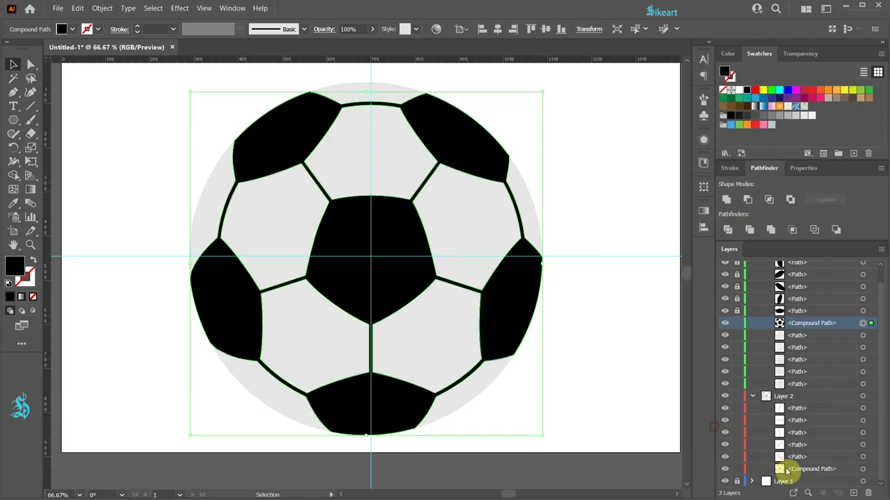
# Step: Delete Layer 2's leftover grey compound path and fit the artboard in the window
pyautogui.click(864, 473)
pyautogui.press('Right')
pyautogui.press('Right')
pyautogui.press('Right')
pyautogui.press('Right')
pyautogui.press('Right')
pyautogui.press('Right')
pyautogui.press('Right')
pyautogui.press('Right')
pyautogui.press('Right')
pyautogui.press('Right')
pyautogui.press('Right')
pyautogui.press('Right')
pyautogui.press('Right')
pyautogui.press('Right')
pyautogui.press('Right')
pyautogui.press('Right')
pyautogui.press('Right')
pyautogui.press('Right')
pyautogui.press('Right')
pyautogui.press('Right')
pyautogui.press('Right')
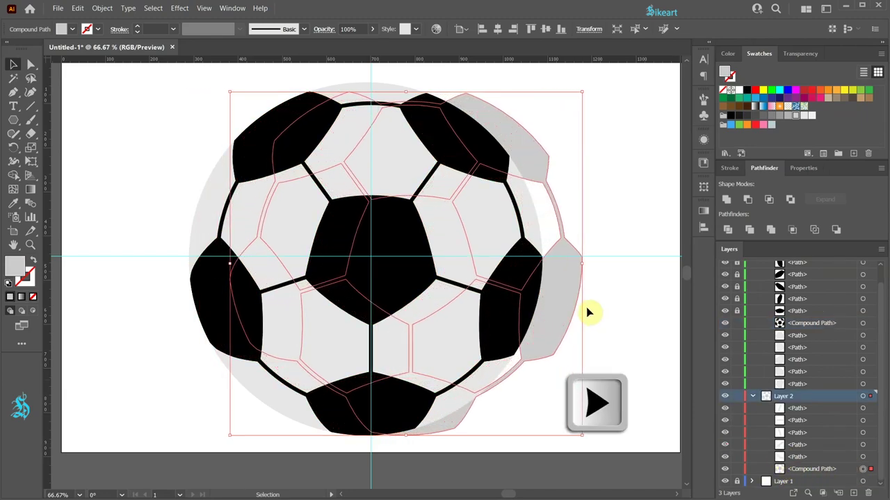
pyautogui.press('Delete')
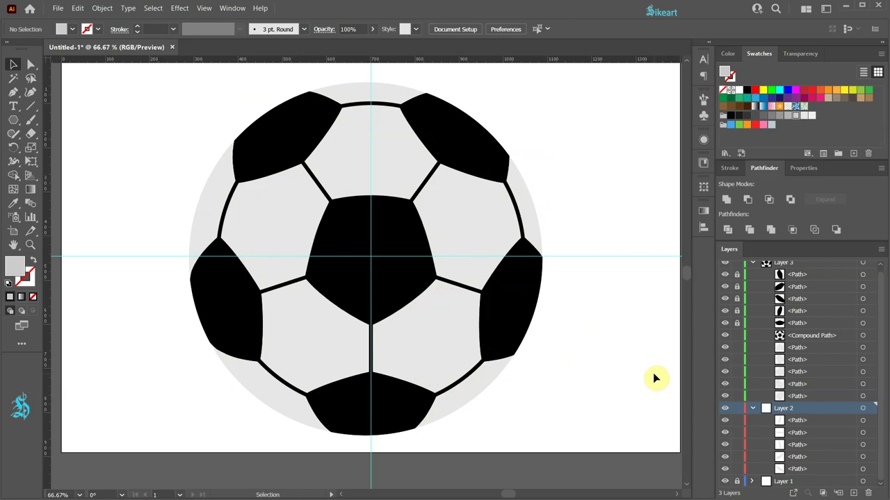
pyautogui.hotkey('ctrl', '0')
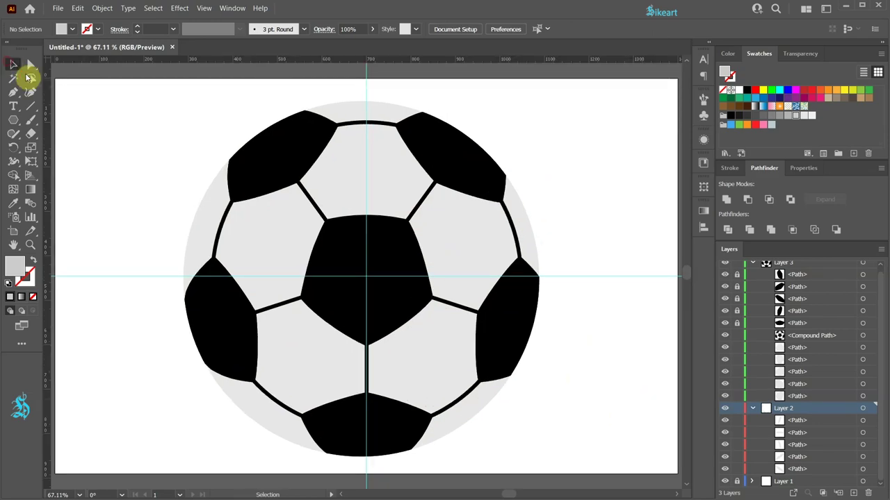
# Step: Isolate the black seam compound shape and lasso the anchor points around the white panels
pyautogui.press('v')
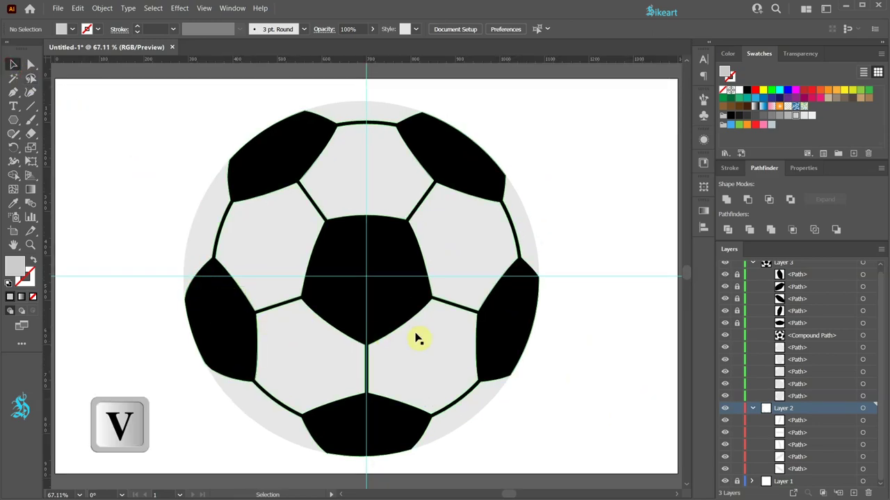
pyautogui.click(352, 248)
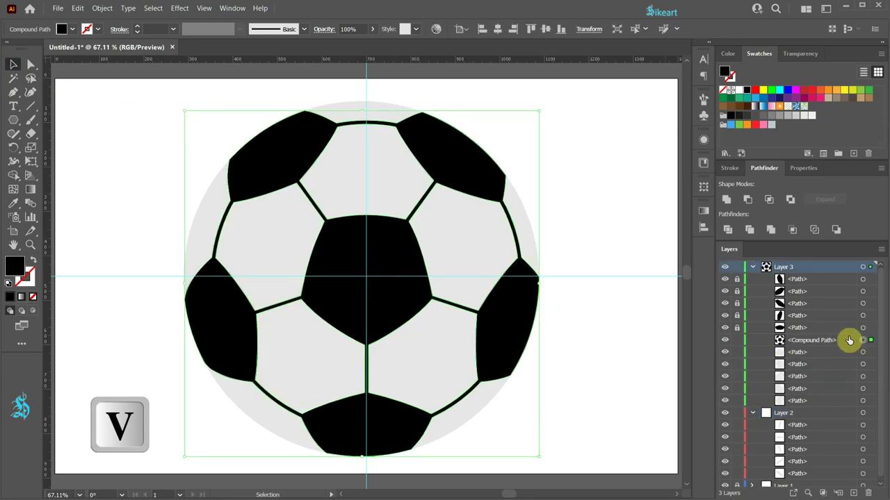
pyautogui.doubleClick(293, 151)
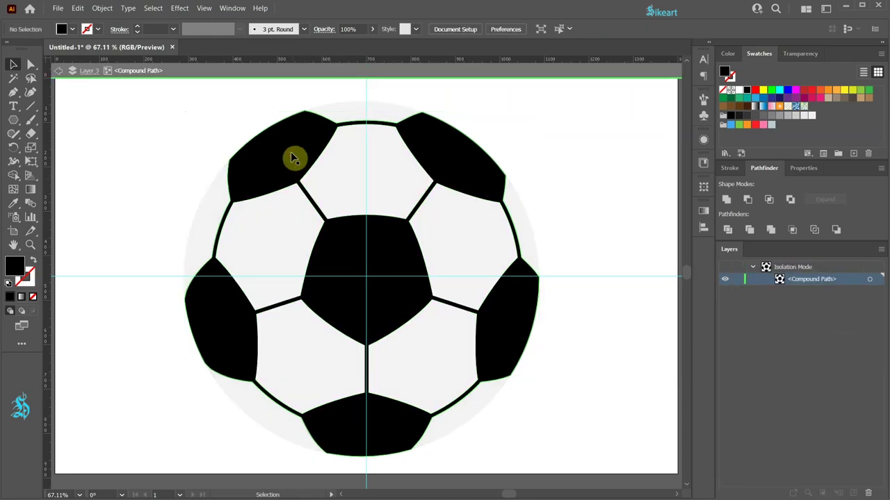
pyautogui.press('q')
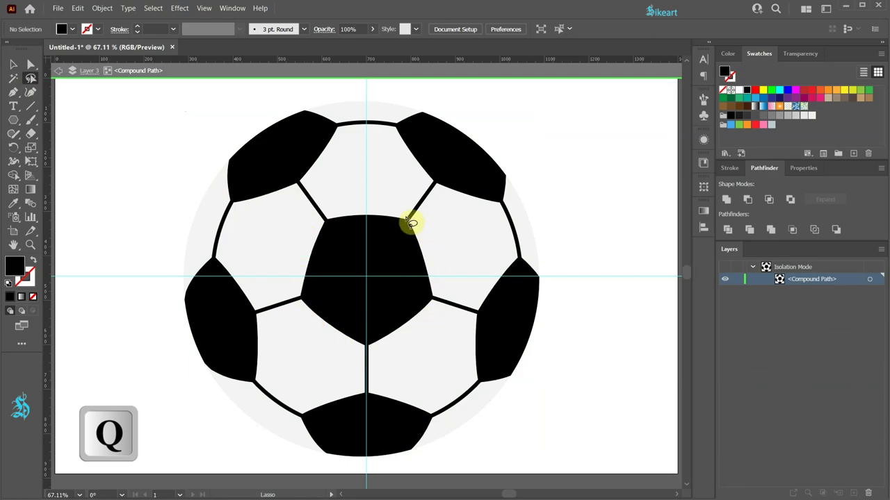
pyautogui.moveTo(265, 198); pyautogui.dragTo(240, 287)
pyautogui.moveTo(257, 334)
pyautogui.mouseDown()
pyautogui.moveTo(347, 396)
pyautogui.moveTo(385, 387)
pyautogui.moveTo(474, 332)
pyautogui.mouseUp()
pyautogui.moveTo(487, 299)
pyautogui.mouseDown()
pyautogui.moveTo(463, 268)
pyautogui.moveTo(452, 191)
pyautogui.mouseUp()
pyautogui.moveTo(425, 170); pyautogui.dragTo(410, 176)
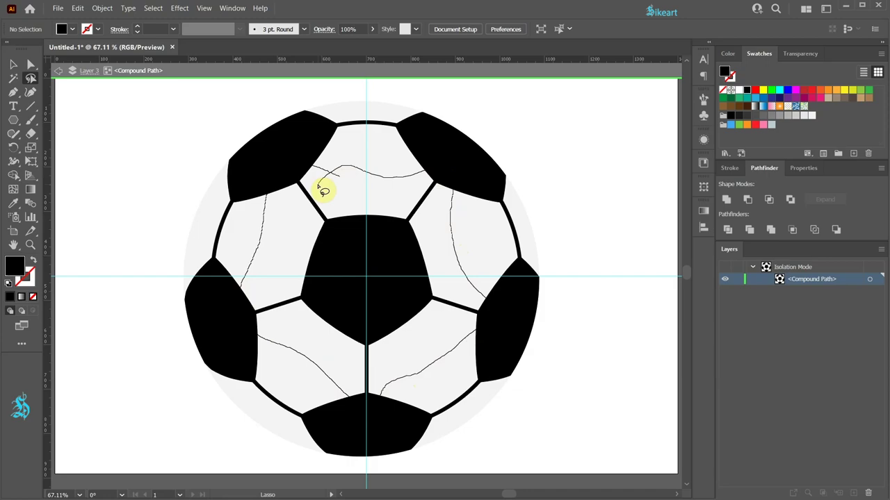
pyautogui.moveTo(318, 187); pyautogui.dragTo(317, 185)
# Step: Round the selected corners with live corners to a 12 px radius, then exit isolation mode
pyautogui.press('a')
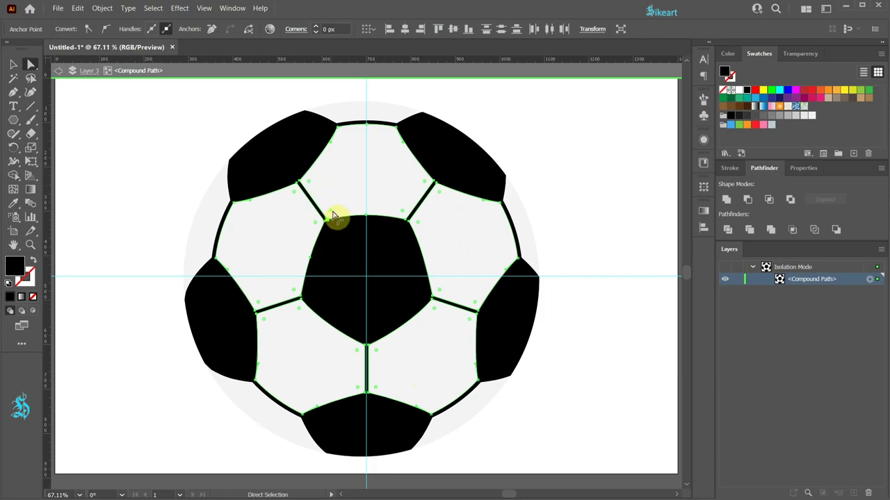
pyautogui.moveTo(332, 212)
pyautogui.mouseDown()
pyautogui.moveTo(337, 203)
pyautogui.moveTo(336, 212)
pyautogui.mouseUp()
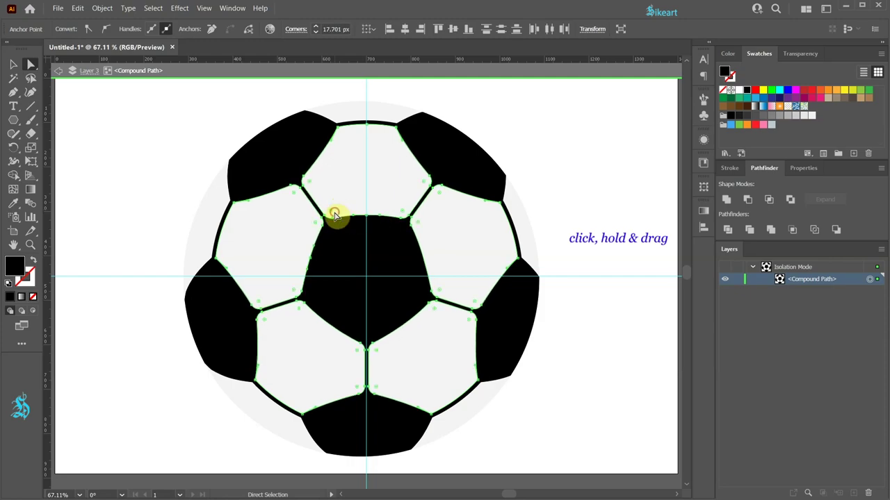
pyautogui.click(315, 30)
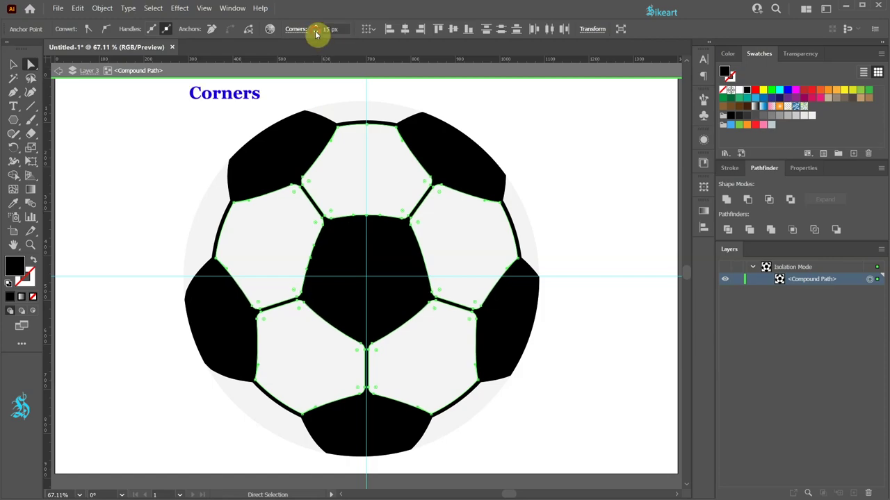
pyautogui.click(316, 32)
pyautogui.click(315, 32)
pyautogui.click(316, 32)
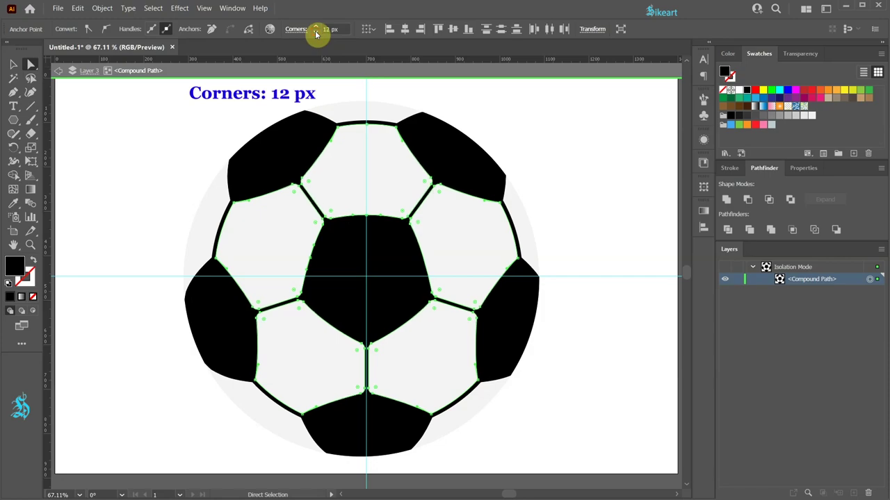
pyautogui.click(60, 72)
pyautogui.click(60, 74)
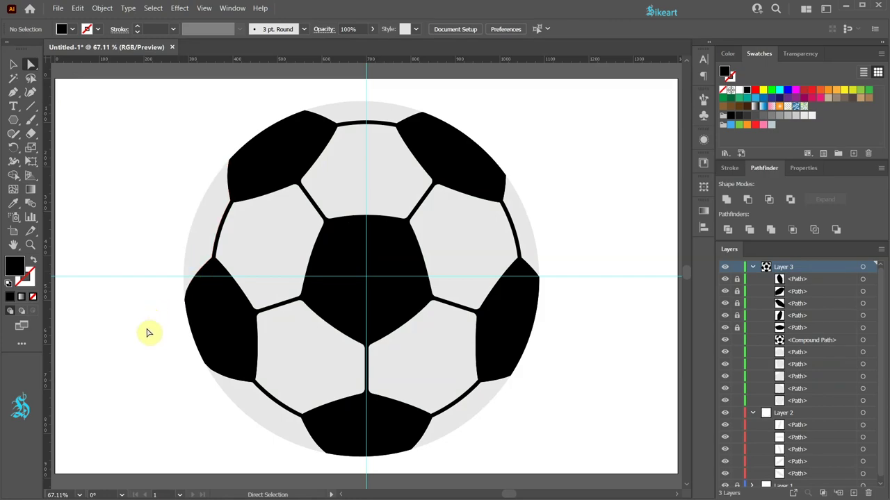
# Step: Give the top white panel a white-to-grey radial gradient stretched toward its lower right
pyautogui.click(383, 172)
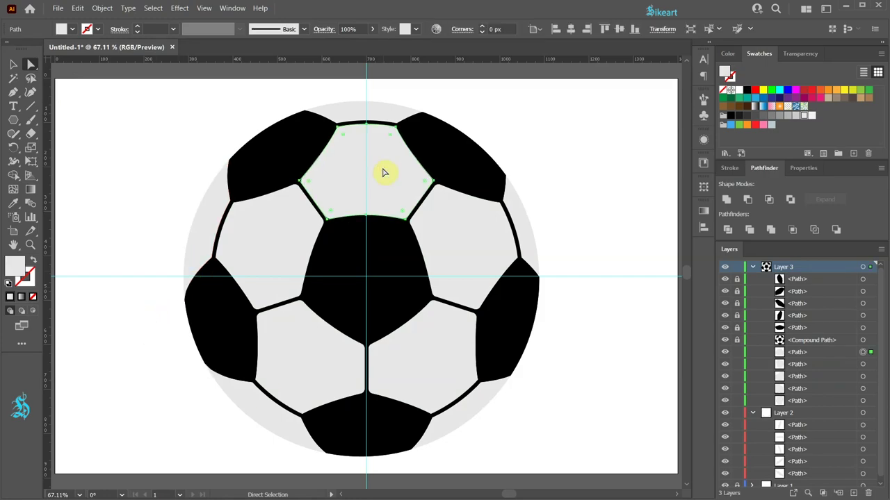
pyautogui.click(705, 213)
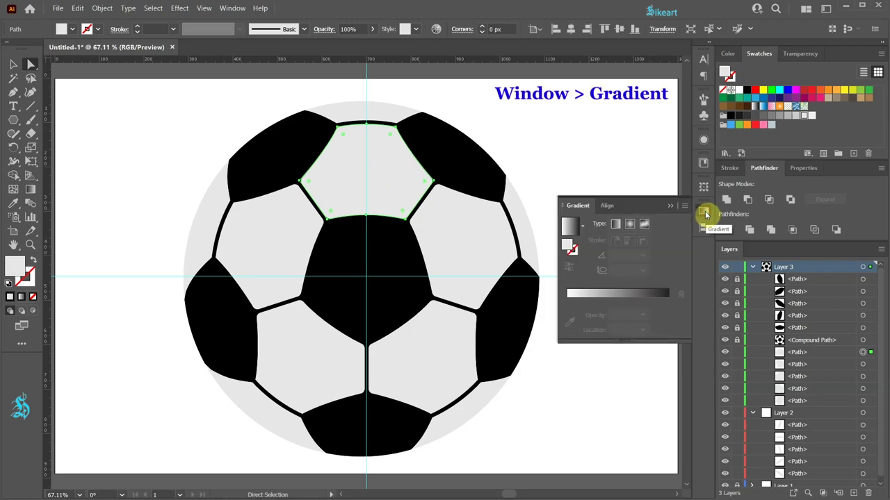
pyautogui.click(582, 228)
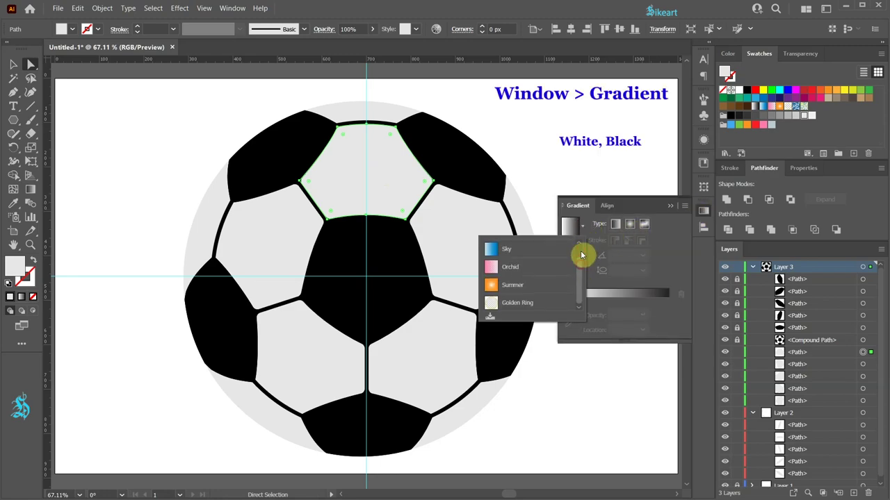
pyautogui.scroll(1, 582, 255)
pyautogui.click(512, 249)
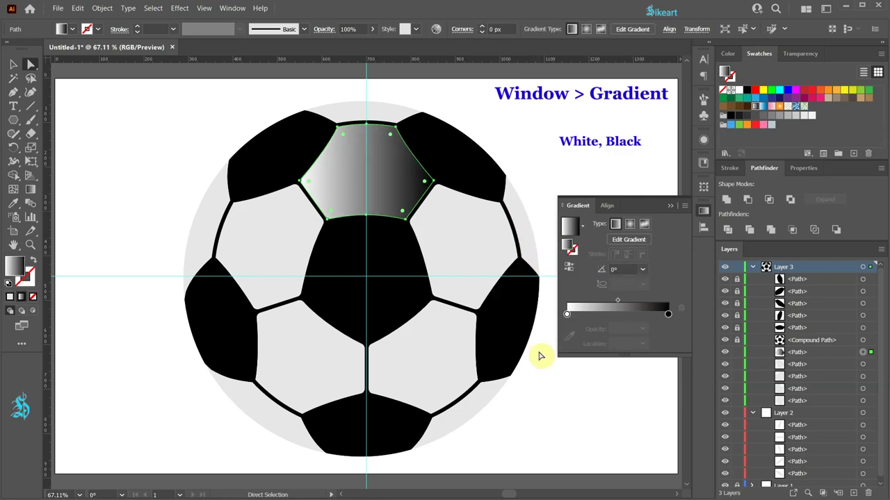
pyautogui.click(626, 316)
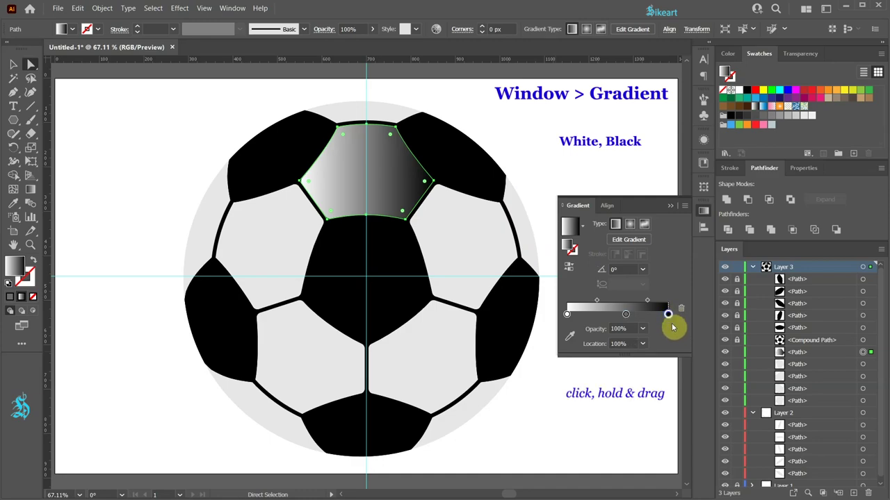
pyautogui.moveTo(670, 316); pyautogui.dragTo(671, 363)
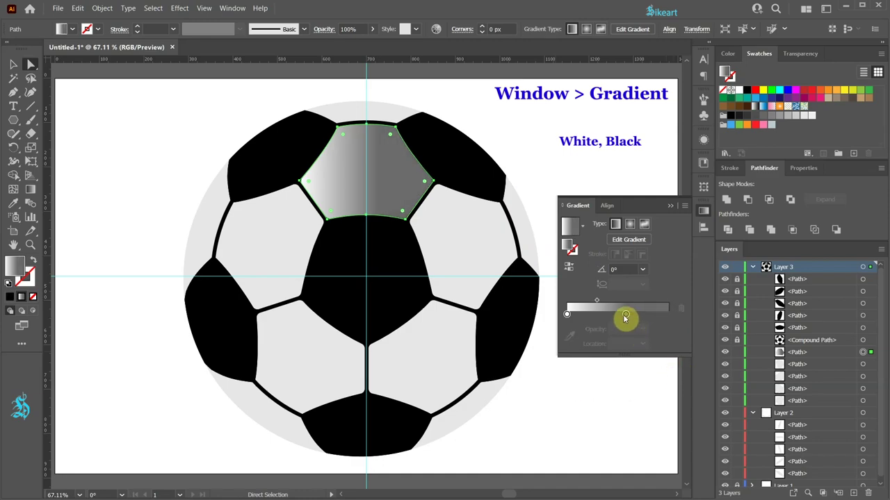
pyautogui.moveTo(626, 317); pyautogui.dragTo(675, 318)
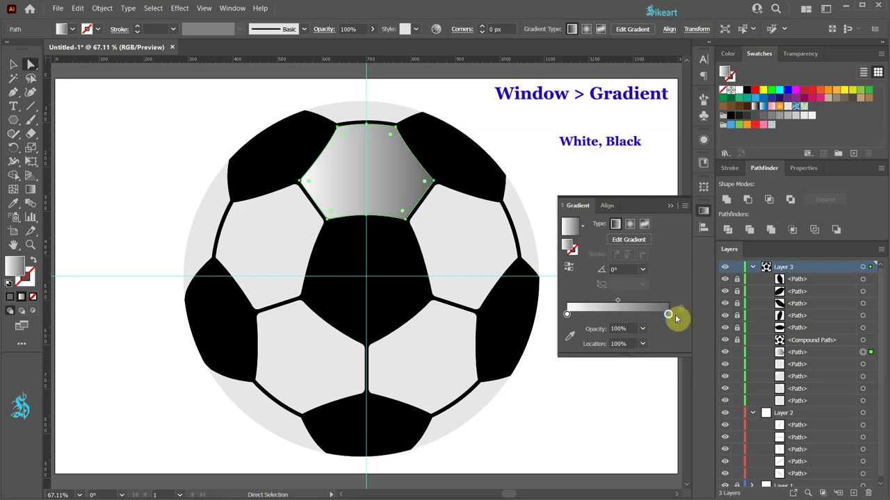
pyautogui.click(630, 226)
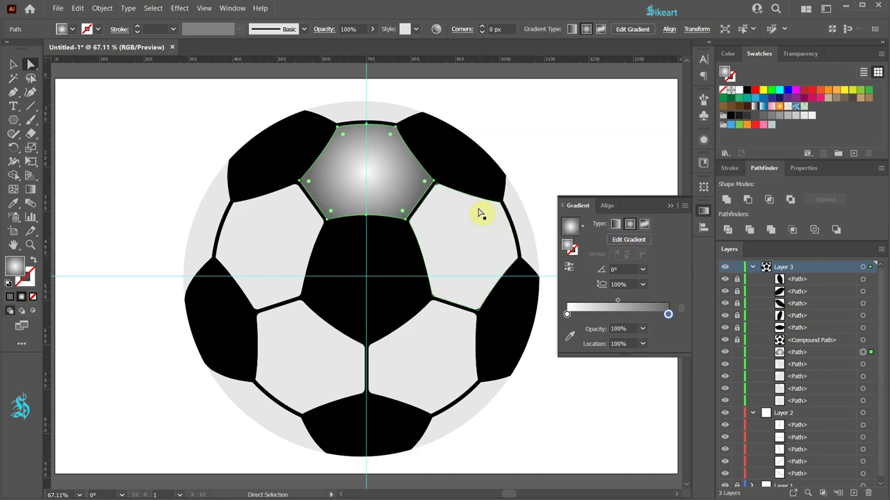
pyautogui.press('g')
pyautogui.moveTo(339, 113); pyautogui.dragTo(403, 224)
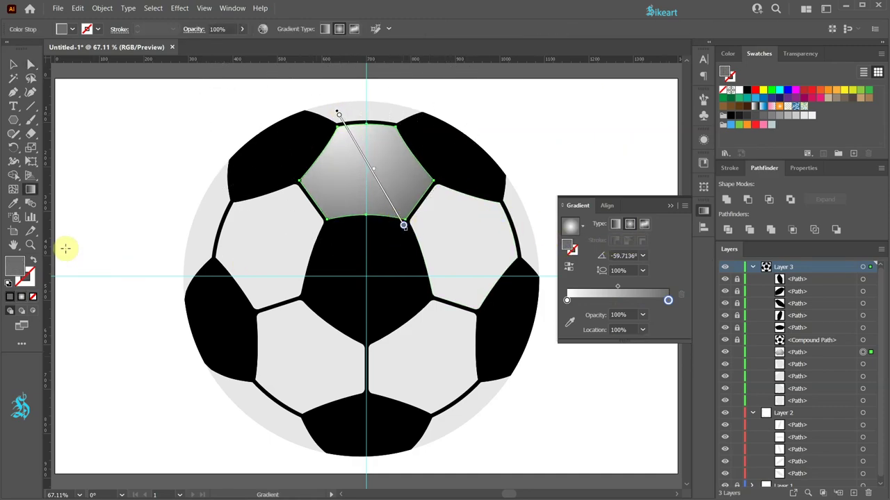
# Step: Eyedropper the gradient onto the other four white panels and four rim pieces
pyautogui.press('i')
pyautogui.click(14, 203)
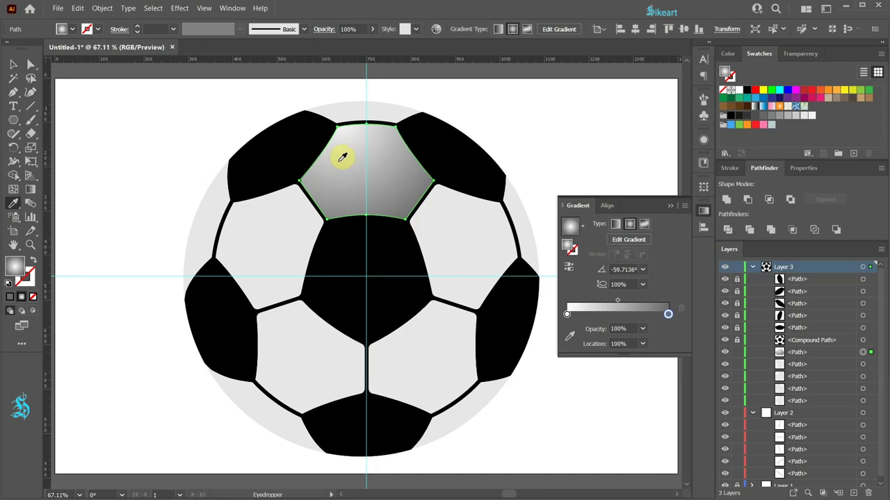
pyautogui.press('alt')
pyautogui.keyDown('alt'); pyautogui.click(445, 226); pyautogui.keyUp('alt')
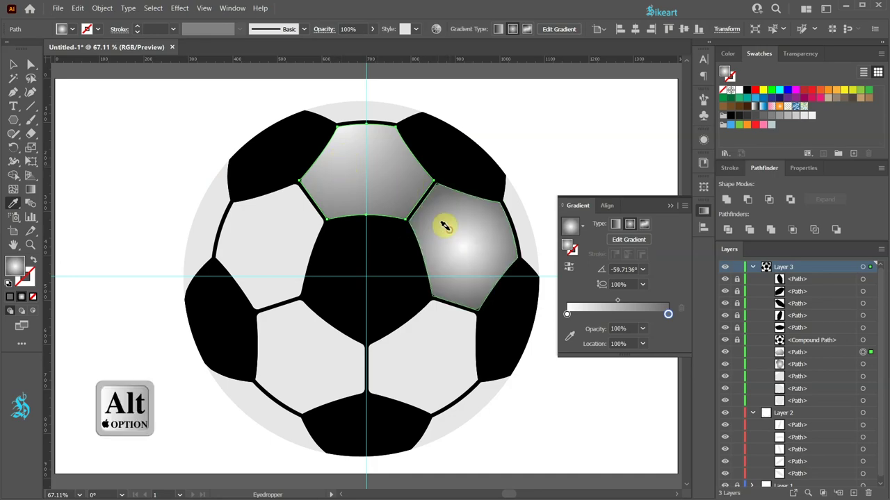
pyautogui.keyDown('alt'); pyautogui.click(433, 337); pyautogui.keyUp('alt')
pyautogui.keyDown('alt'); pyautogui.click(298, 356); pyautogui.keyUp('alt')
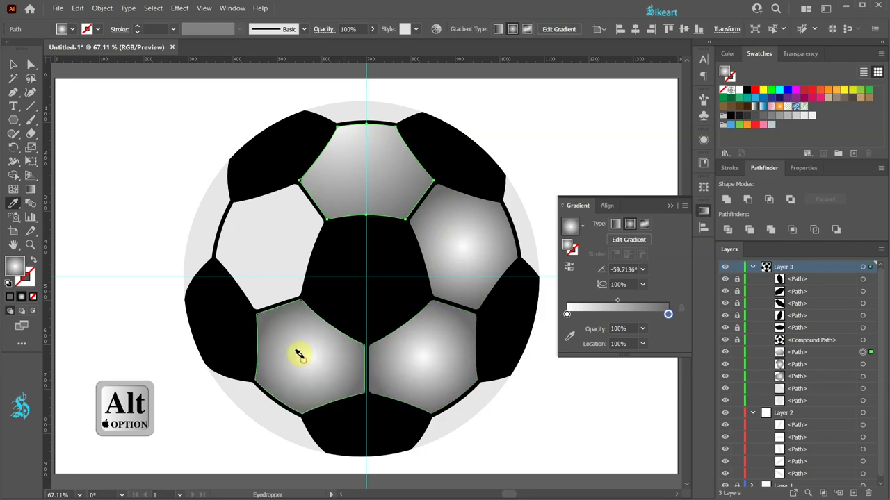
pyautogui.keyDown('alt'); pyautogui.click(266, 249); pyautogui.keyUp('alt')
pyautogui.keyDown('alt'); pyautogui.click(352, 101); pyautogui.keyUp('alt')
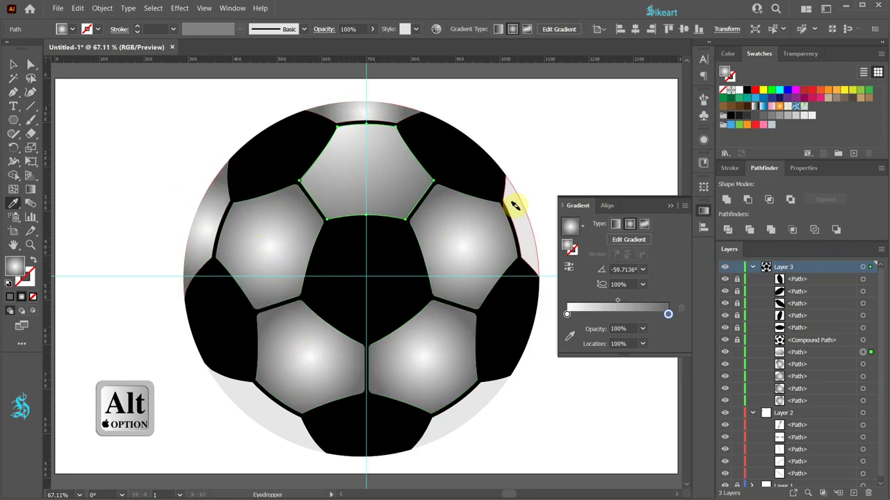
pyautogui.keyDown('alt'); pyautogui.click(512, 199); pyautogui.keyUp('alt')
pyautogui.keyDown('alt'); pyautogui.click(463, 403); pyautogui.keyUp('alt')
pyautogui.keyDown('alt'); pyautogui.click(268, 417); pyautogui.keyUp('alt')
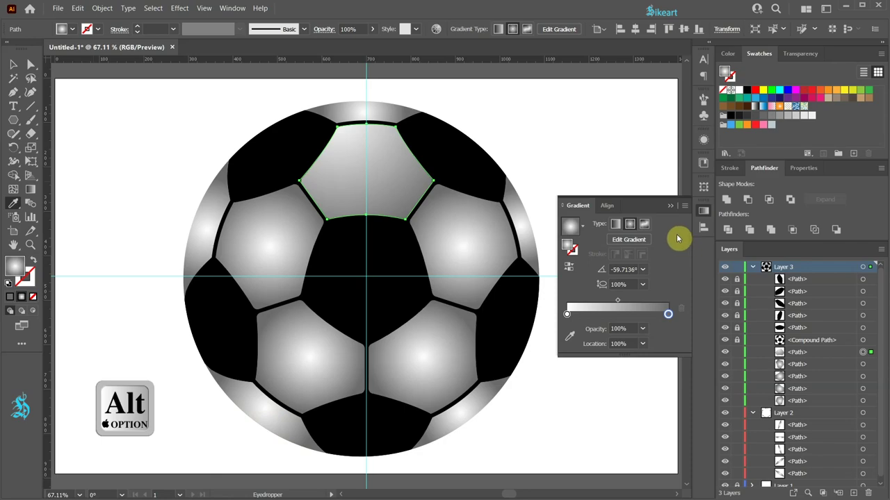
# Step: Close the gradient settings, deselect, and select the right-hand white panel
pyautogui.click(671, 205)
pyautogui.press('v')
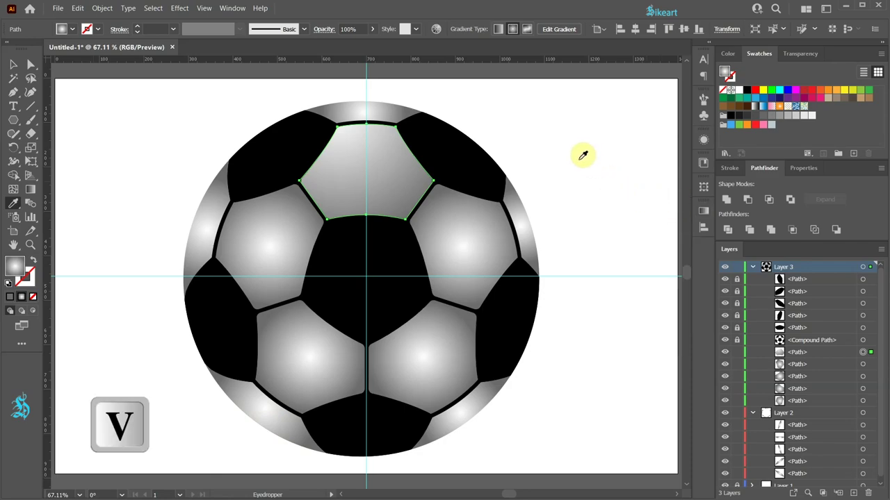
pyautogui.click(575, 163)
pyautogui.click(477, 238)
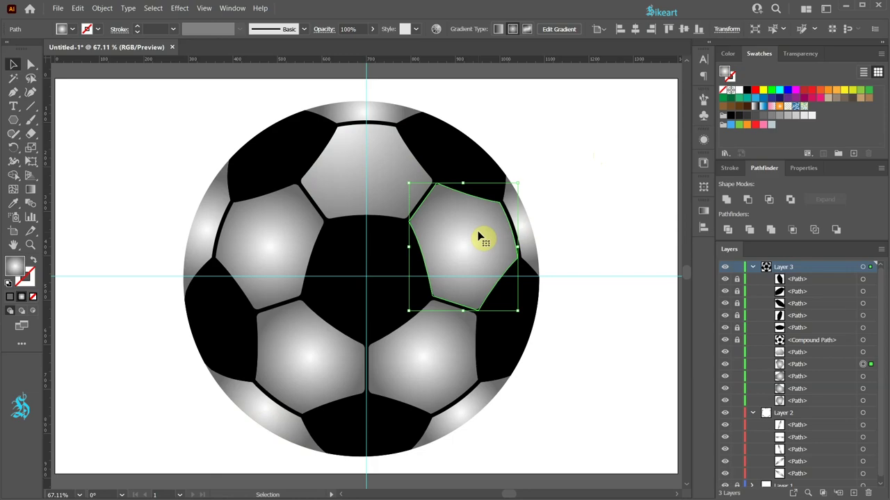
# Step: Drag the right panel's radial gradient down and to the right to move its highlight
pyautogui.press('g')
pyautogui.click(425, 191)
pyautogui.moveTo(425, 192); pyautogui.dragTo(513, 288)
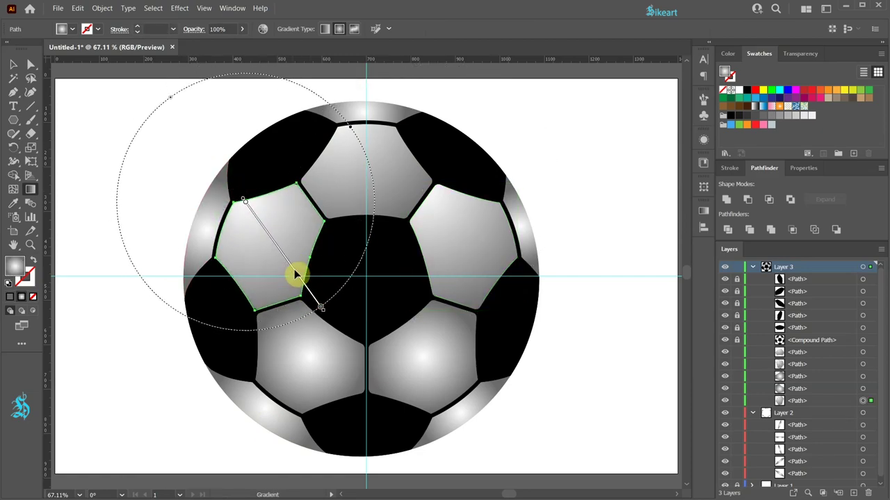
# Step: Re-aim the radial gradients on the left, top and right rim pieces
pyautogui.click(209, 202)
pyautogui.scroll(2, 354, 153)
pyautogui.click(354, 153)
pyautogui.press('g')
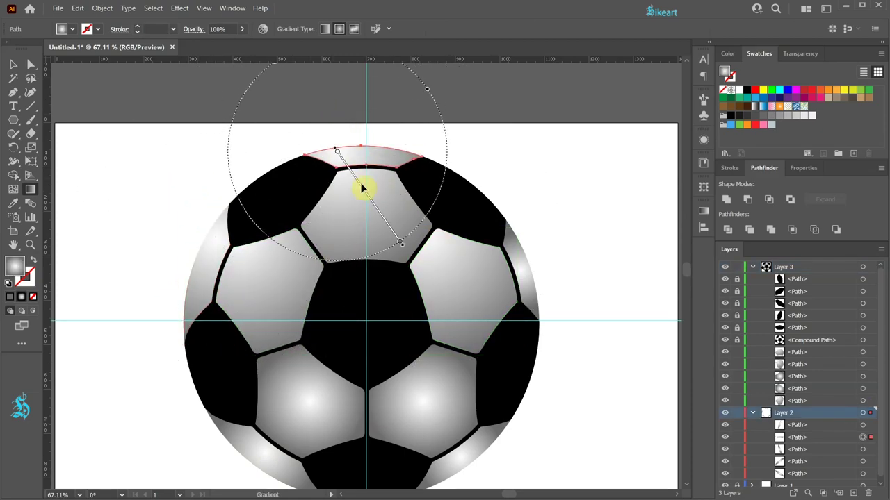
pyautogui.click(505, 308)
pyautogui.moveTo(596, 265)
pyautogui.mouseDown()
pyautogui.moveTo(510, 297)
pyautogui.moveTo(562, 254)
pyautogui.mouseUp()
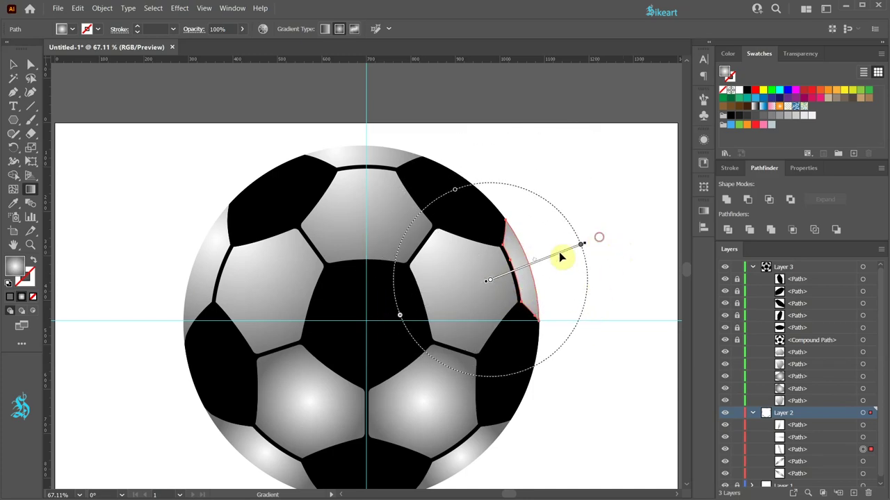
pyautogui.scroll(-3, 562, 255)
pyautogui.click(482, 394)
pyautogui.moveTo(482, 393); pyautogui.dragTo(265, 382)
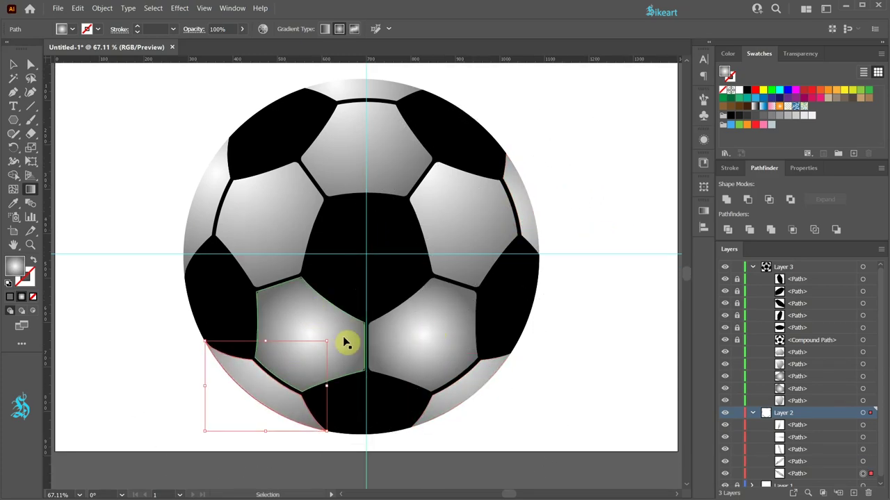
# Step: Reposition the bottom rim piece and both lower panels' gradients, then deselect and recentre the ball
pyautogui.moveTo(294, 284); pyautogui.dragTo(324, 357)
pyautogui.moveTo(369, 294); pyautogui.dragTo(429, 349)
pyautogui.moveTo(394, 303); pyautogui.dragTo(452, 358)
pyautogui.hotkey('ctrl', 'shift', 'a')
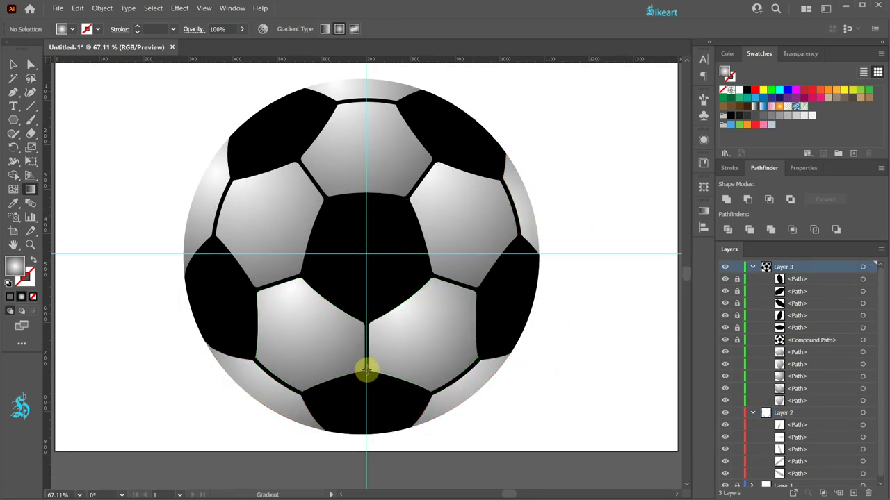
pyautogui.scroll(-2, 336, 332)
pyautogui.scroll(2, 403, 341)
pyautogui.moveTo(452, 348); pyautogui.dragTo(512, 370)
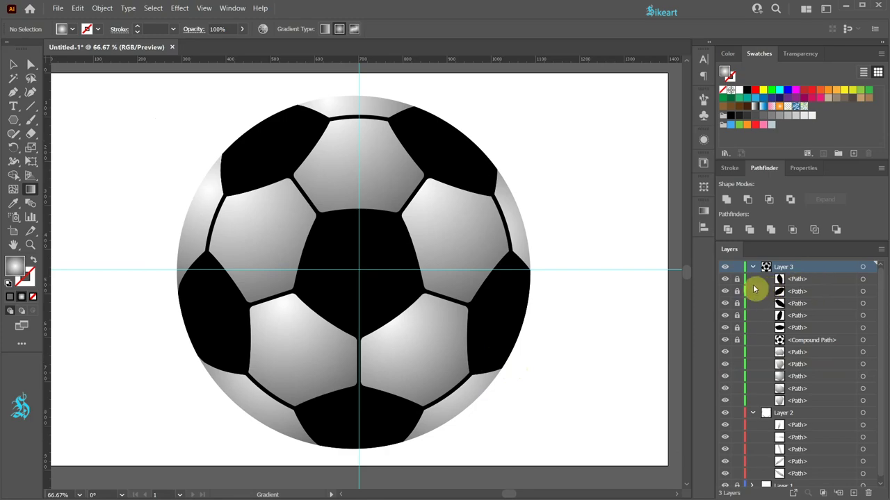
# Step: Unlock the first two Layer 3 paths and apply the White, Black gradient to the left black patch
pyautogui.moveTo(739, 281); pyautogui.dragTo(745, 308)
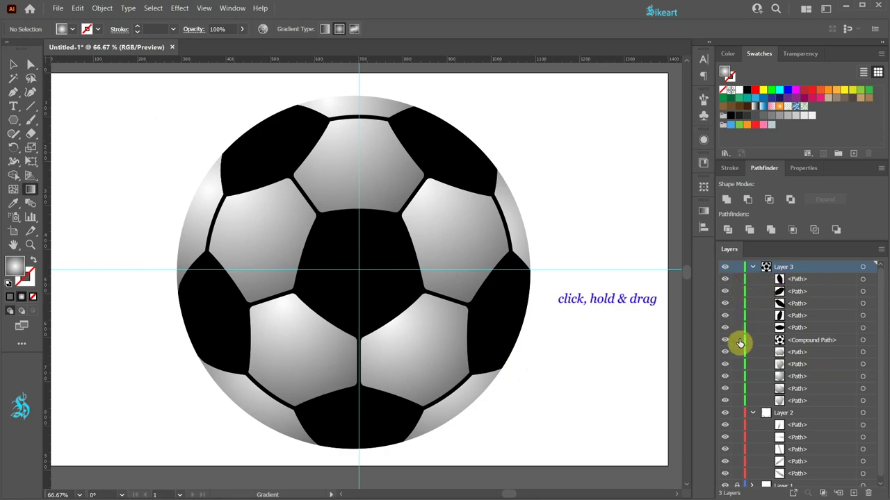
pyautogui.click(863, 280)
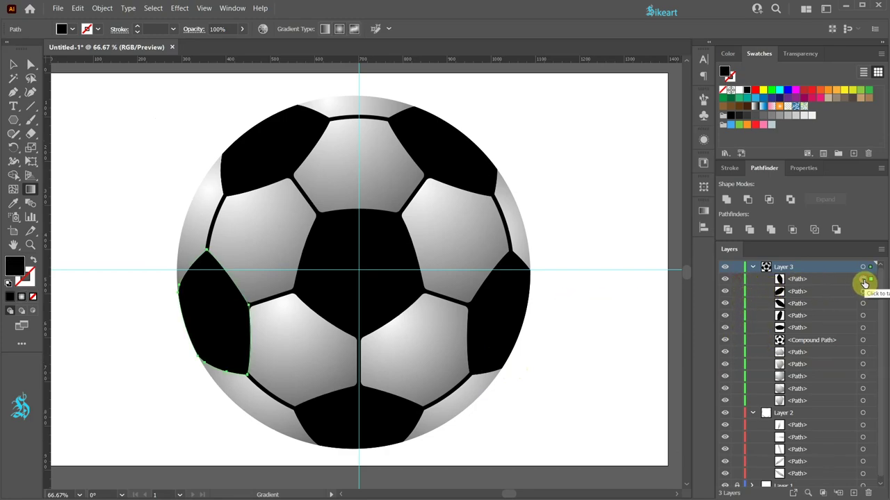
pyautogui.click(703, 211)
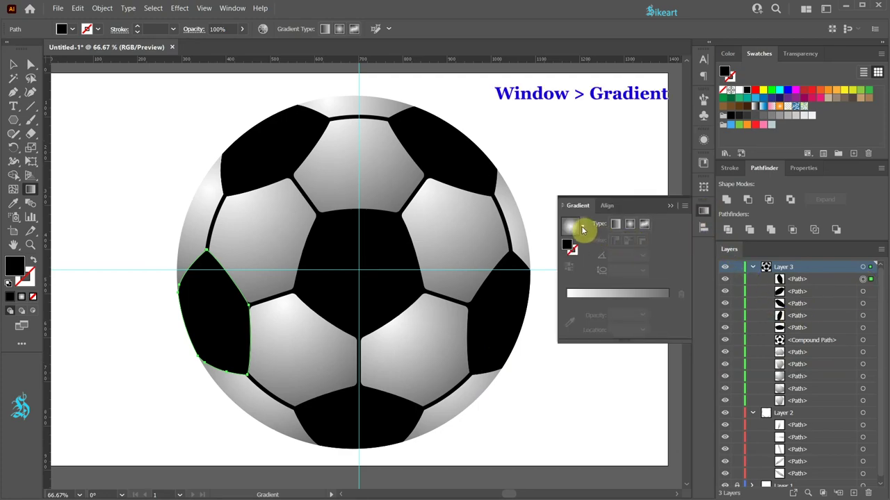
pyautogui.click(582, 231)
pyautogui.scroll(1, 582, 250)
pyautogui.click(533, 250)
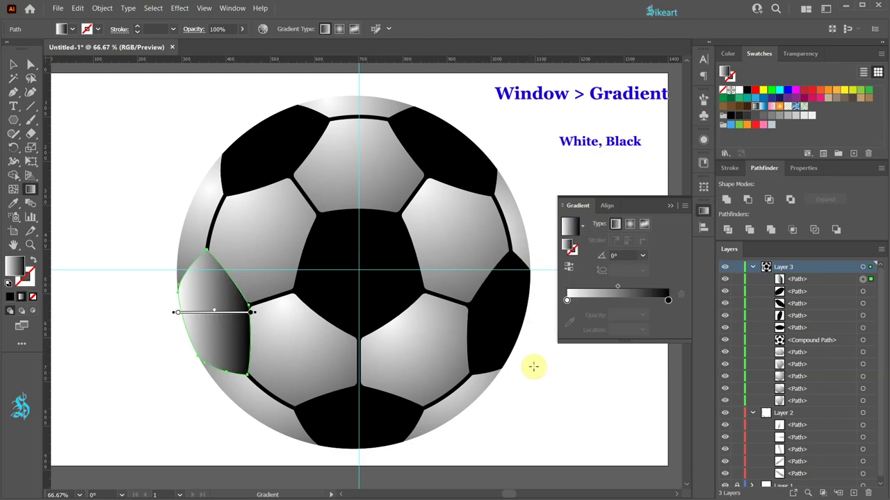
# Step: Make the patch's gradient radial, remove the white stop, and slide the grey stop to 0%
pyautogui.click(630, 224)
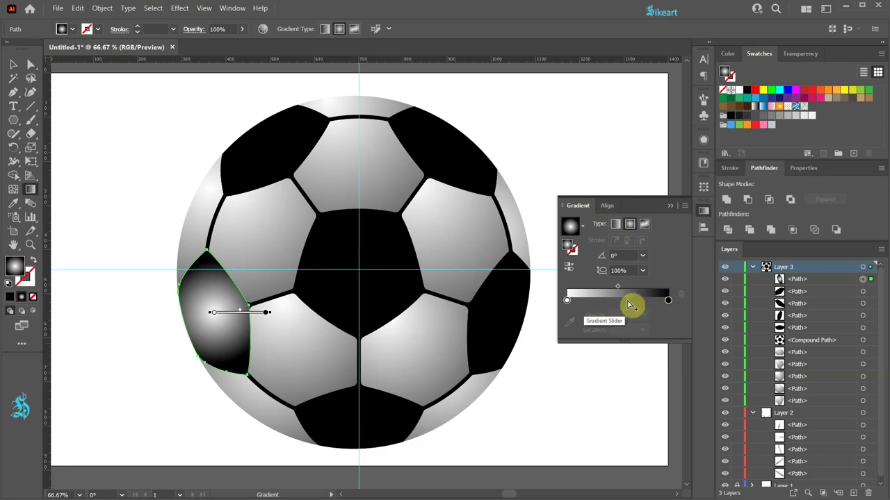
pyautogui.click(628, 301)
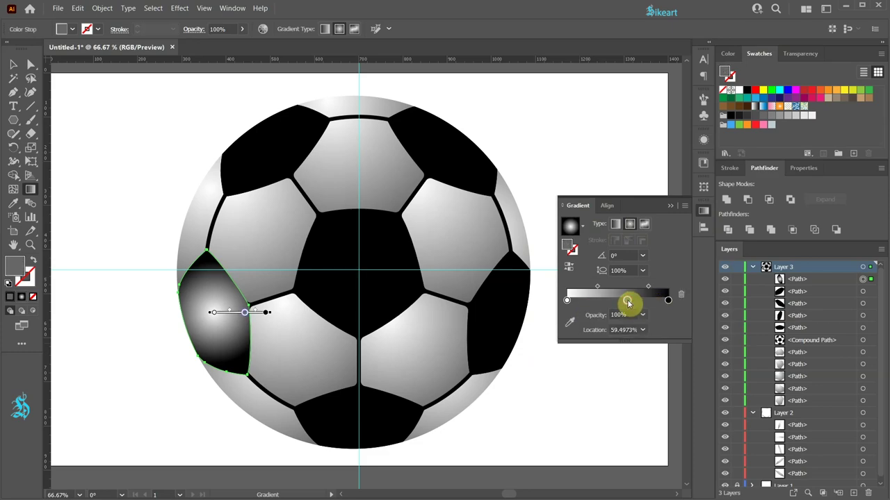
pyautogui.moveTo(568, 303); pyautogui.dragTo(571, 328)
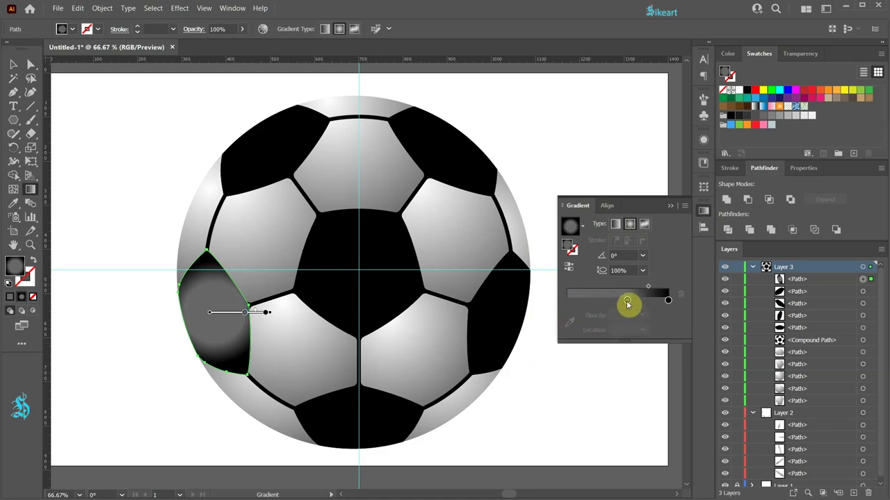
pyautogui.moveTo(628, 302); pyautogui.dragTo(564, 300)
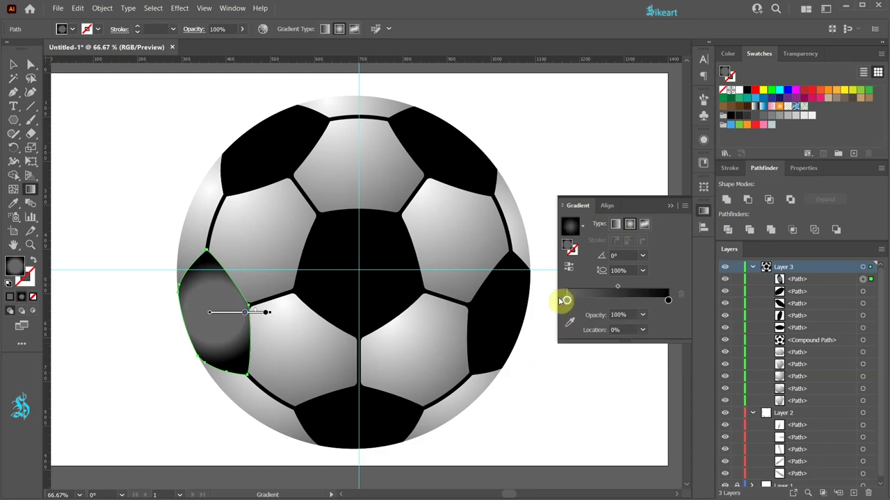
# Step: Drag the radial gradient diagonally across the left patch, at about −41.37°
pyautogui.press('g')
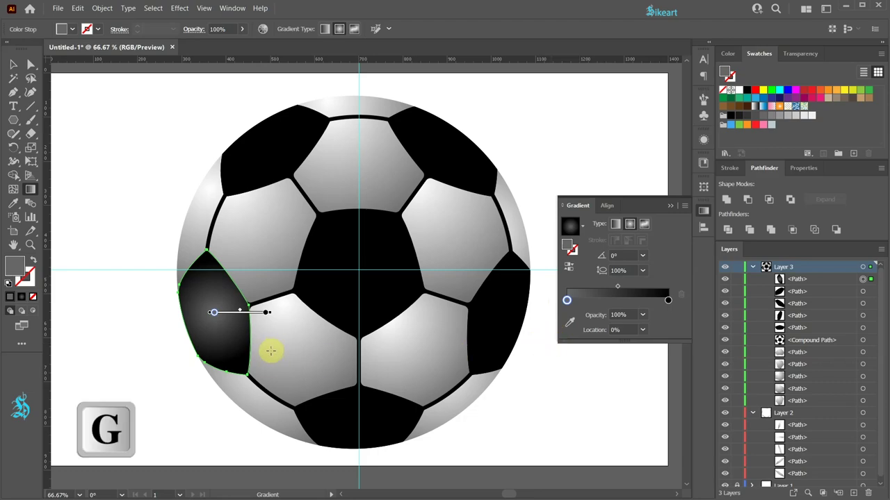
pyautogui.moveTo(171, 268)
pyautogui.mouseDown()
pyautogui.moveTo(232, 342)
pyautogui.moveTo(255, 341)
pyautogui.mouseUp()
pyautogui.moveTo(221, 311); pyautogui.dragTo(229, 320)
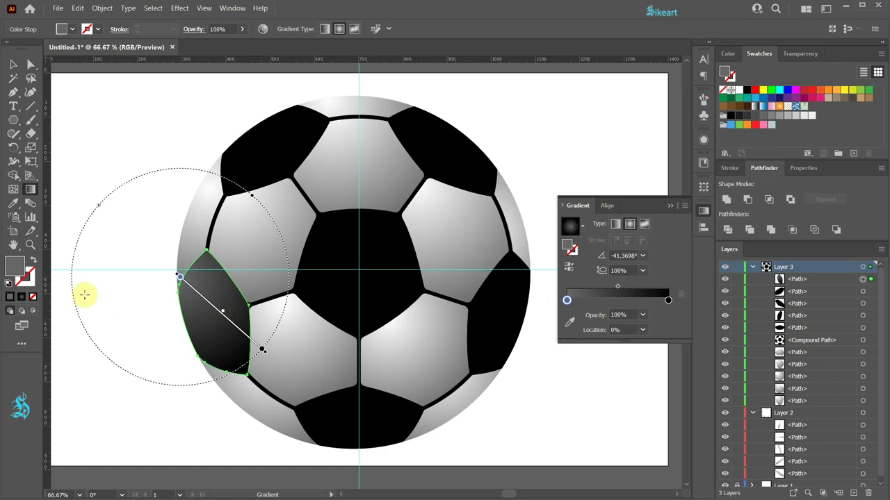
pyautogui.press('i')
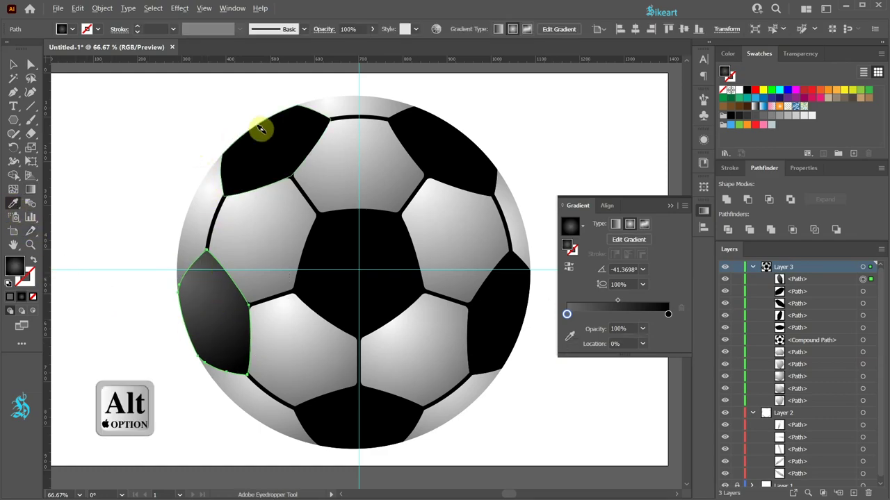
# Step: Copy the dark gradient onto the top-left, top-right, right, bottom and centre black patches
pyautogui.keyDown('alt'); pyautogui.click(285, 134); pyautogui.keyUp('alt')
pyautogui.keyDown('alt'); pyautogui.click(416, 133); pyautogui.keyUp('alt')
pyautogui.keyDown('alt'); pyautogui.click(493, 331); pyautogui.keyUp('alt')
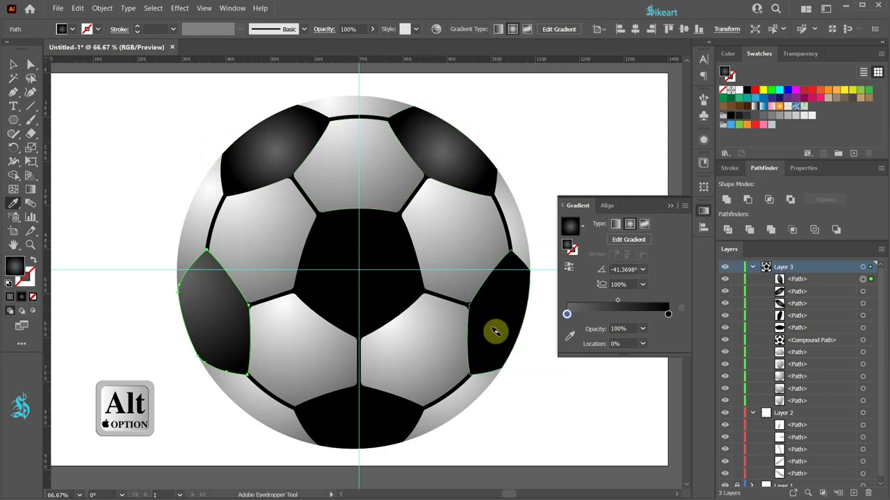
pyautogui.keyDown('alt'); pyautogui.click(363, 438); pyautogui.keyUp('alt')
pyautogui.keyDown('alt'); pyautogui.click(368, 244); pyautogui.keyUp('alt')
pyautogui.press('v')
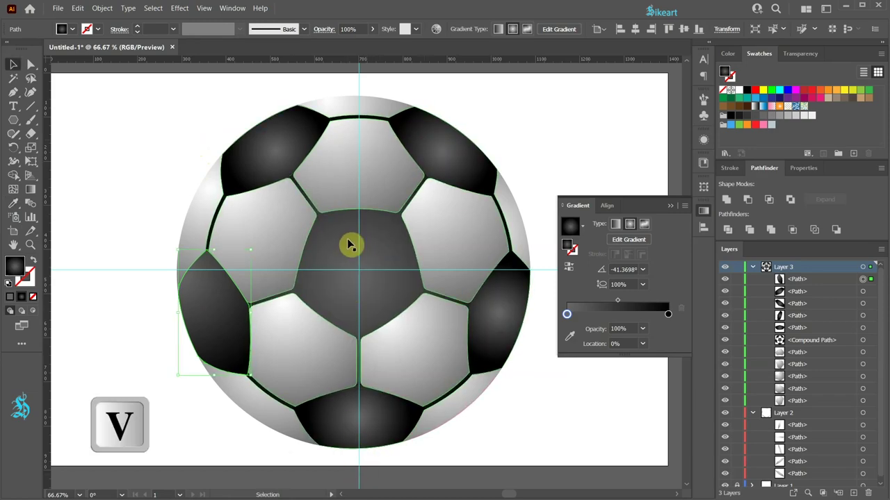
# Step: Re-aim the radial gradients across the centre pentagon and the top-left patch
pyautogui.click(352, 245)
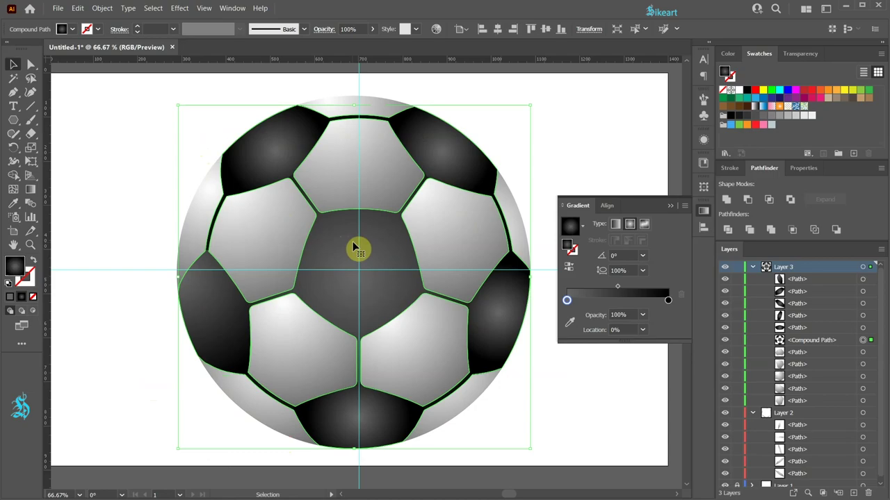
pyautogui.press('g')
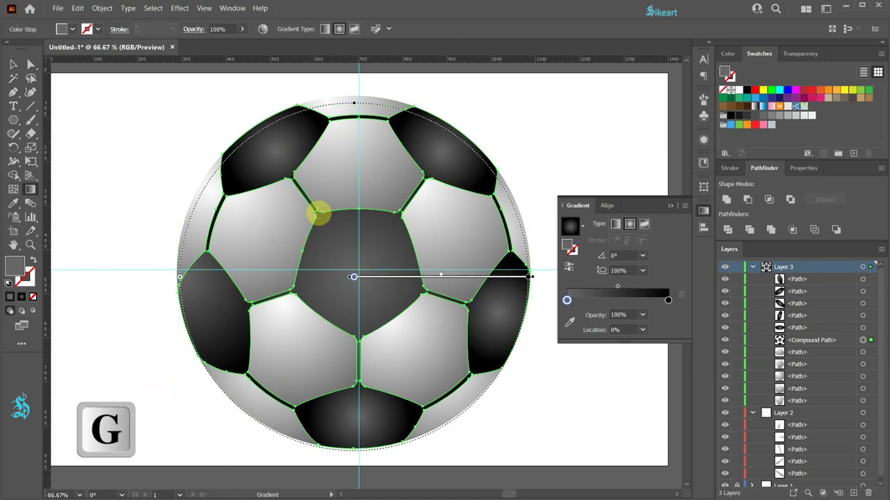
pyautogui.moveTo(335, 233); pyautogui.dragTo(397, 313)
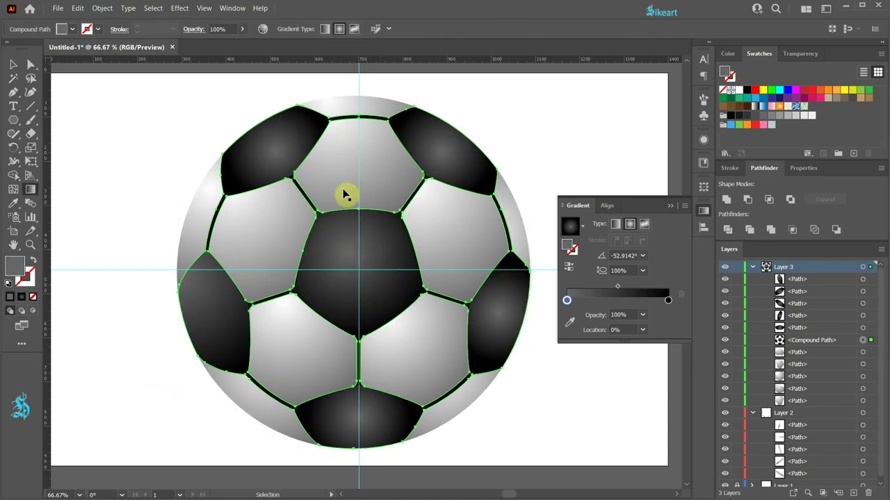
pyautogui.keyDown('ctrl'); pyautogui.click(299, 147); pyautogui.keyUp('ctrl')
pyautogui.keyDown('ctrl'); pyautogui.click(299, 147); pyautogui.keyUp('ctrl')
pyautogui.press('g')
pyautogui.moveTo(247, 103); pyautogui.dragTo(296, 171)
# Step: Re-aim the radial gradients across the top-right and right black patches
pyautogui.keyDown('ctrl'); pyautogui.click(433, 139); pyautogui.keyUp('ctrl')
pyautogui.keyDown('ctrl'); pyautogui.click(438, 142); pyautogui.keyUp('ctrl')
pyautogui.press('g')
pyautogui.moveTo(424, 109); pyautogui.dragTo(480, 176)
pyautogui.keyDown('ctrl'); pyautogui.click(472, 285); pyautogui.keyUp('ctrl')
pyautogui.moveTo(527, 232); pyautogui.dragTo(566, 347)
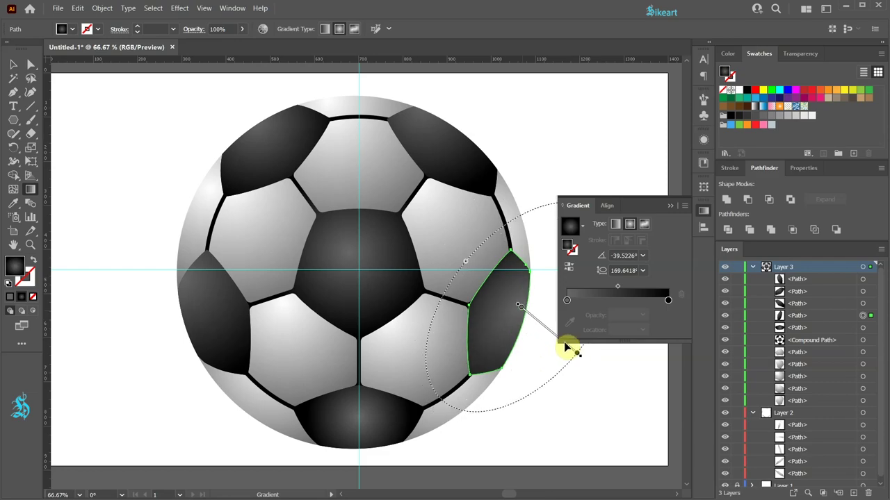
# Step: Re-aim the bottom patch's gradient, clear the selection, and fit the artboard in view
pyautogui.scroll(-2, 486, 313)
pyautogui.keyDown('ctrl'); pyautogui.click(354, 396); pyautogui.keyUp('ctrl')
pyautogui.moveTo(351, 426); pyautogui.dragTo(358, 357)
pyautogui.hotkey('ctrl', 'shift', 'a')
pyautogui.hotkey('ctrl', '0')
pyautogui.scroll(-1, 869, 459)
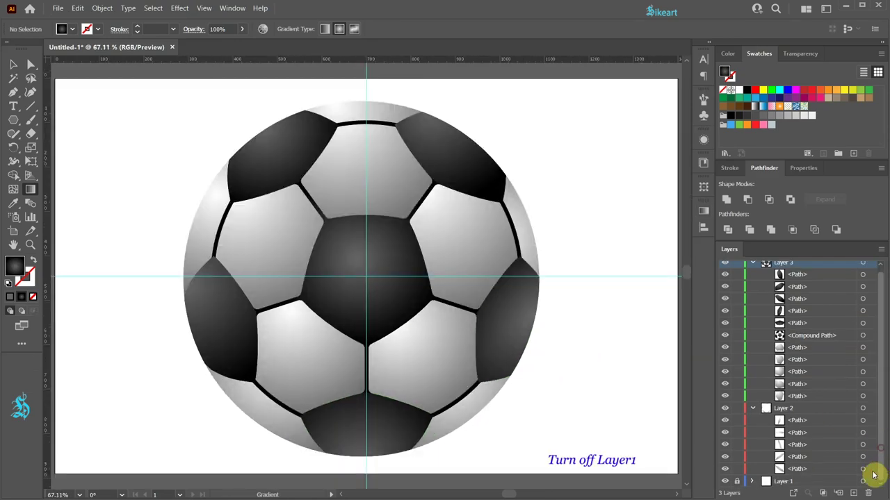
# Step: Hide Layer 1 with its guides and group all the ball's pieces together
pyautogui.click(723, 483)
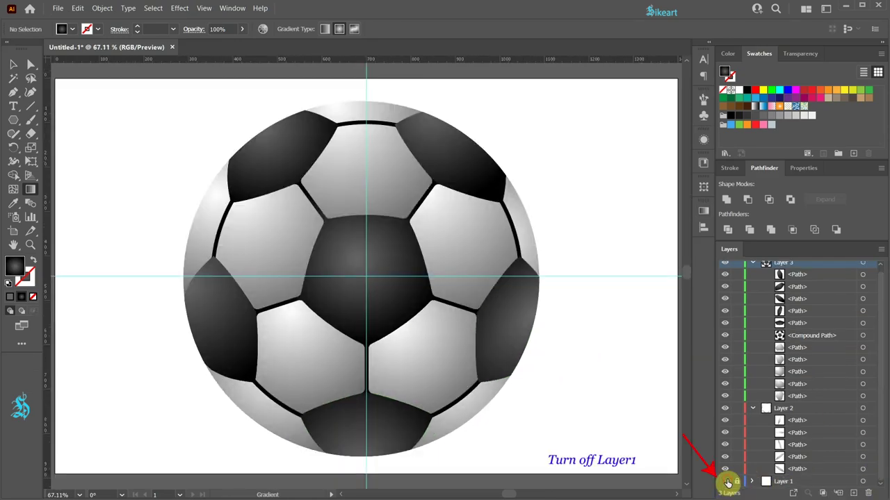
pyautogui.click(725, 483)
pyautogui.hotkey('ctrl', 'a')
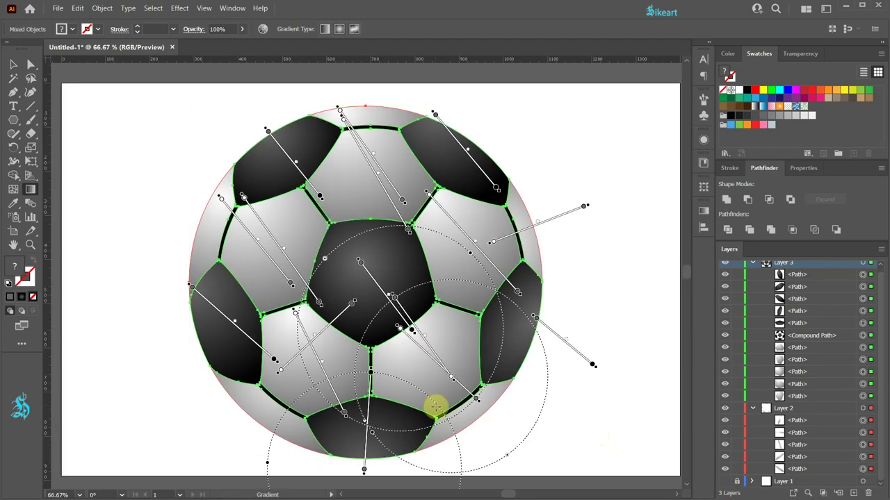
pyautogui.hotkey('ctrl', 'g')
pyautogui.click(752, 267)
pyautogui.press('v')
pyautogui.click(634, 324)
# Step: Shrink the grouped ball slightly, move it higher, and draw a large ellipse beneath it
pyautogui.click(470, 341)
pyautogui.moveTo(525, 446)
pyautogui.mouseDown()
pyautogui.moveTo(538, 457)
pyautogui.moveTo(522, 425)
pyautogui.moveTo(529, 435)
pyautogui.mouseUp()
pyautogui.moveTo(387, 315); pyautogui.dragTo(384, 287)
pyautogui.click(576, 359)
pyautogui.scroll(-1, 578, 359)
pyautogui.press('l')
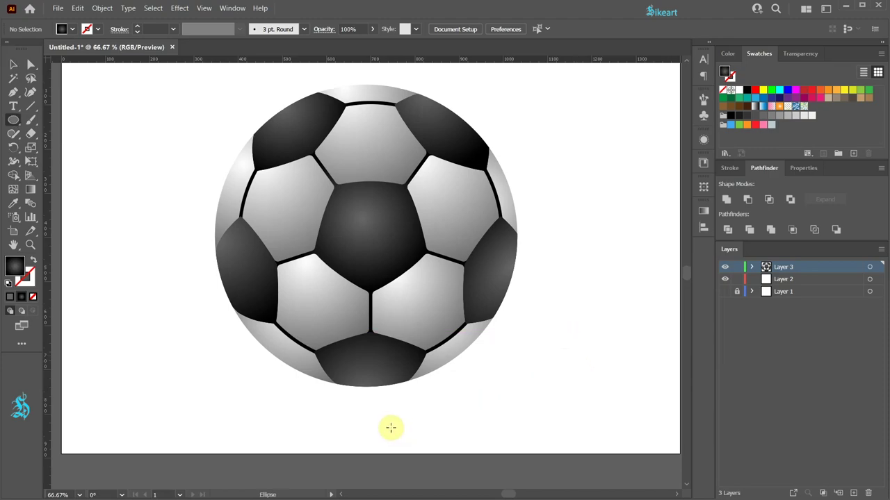
pyautogui.moveTo(373, 417)
pyautogui.mouseDown()
pyautogui.moveTo(423, 449)
pyautogui.moveTo(522, 434)
pyautogui.mouseUp()
# Step: Fill the shadow circle with the White, Black gradient set to Radial
pyautogui.scroll(-3, 546, 385)
pyautogui.scroll(-2, 546, 384)
pyautogui.click(703, 212)
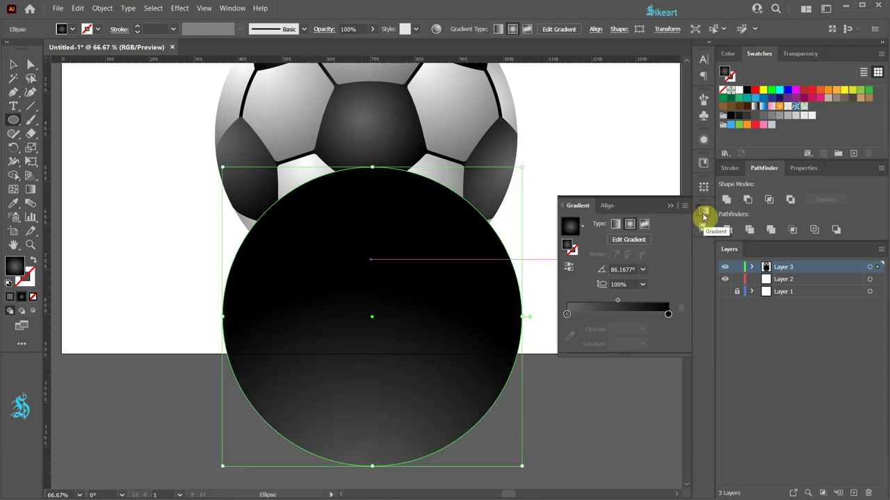
pyautogui.click(581, 227)
pyautogui.scroll(1, 573, 250)
pyautogui.click(545, 251)
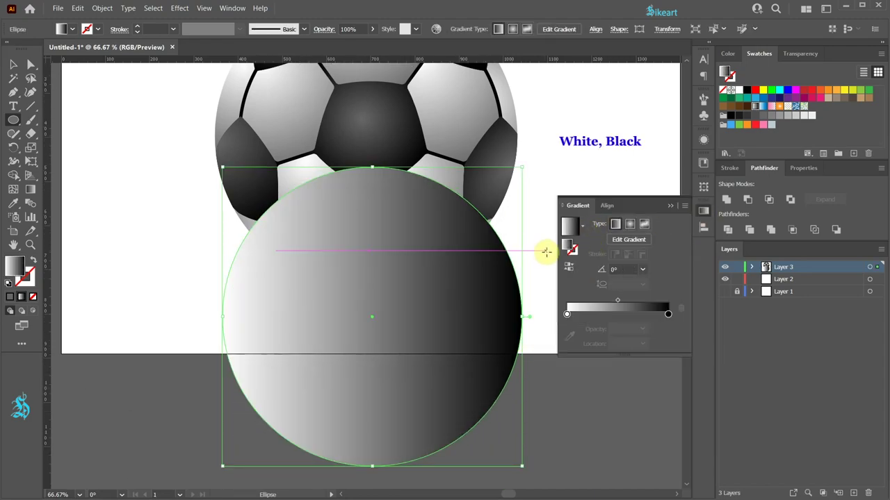
pyautogui.click(630, 223)
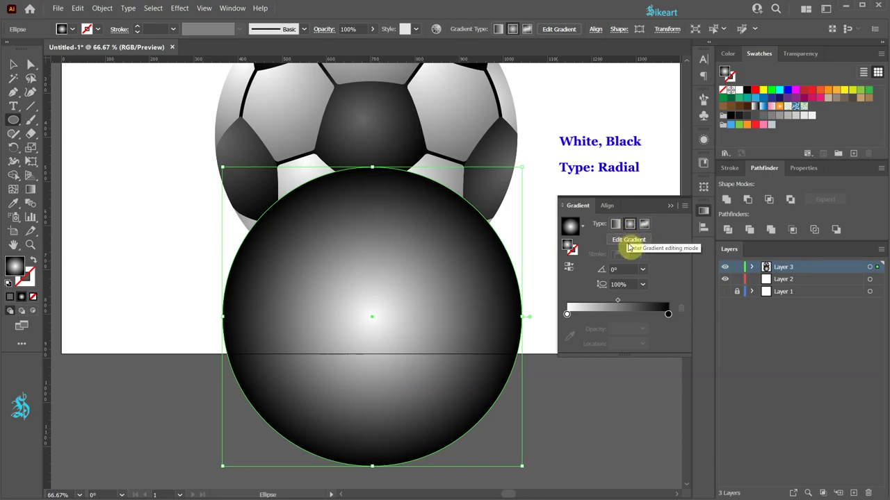
# Step: Reverse the gradient, make the outer stop black at 0% opacity, and move the midpoint to about 35.7%
pyautogui.click(569, 271)
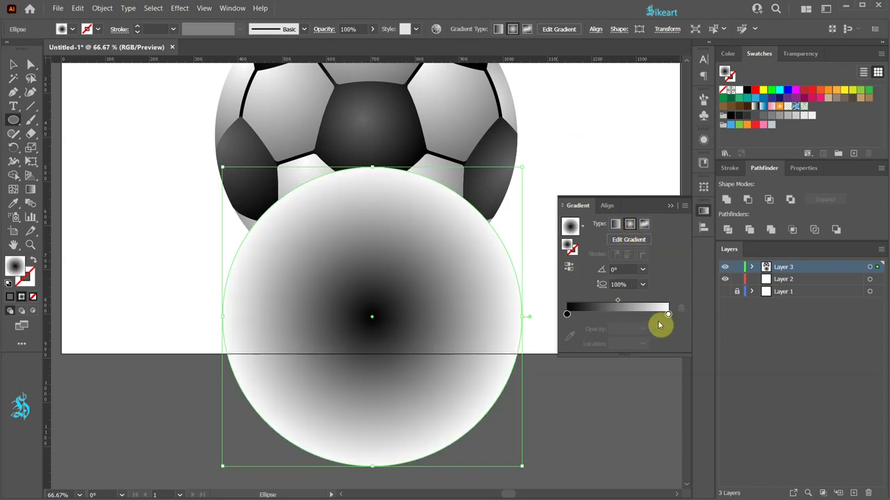
pyautogui.click(668, 317)
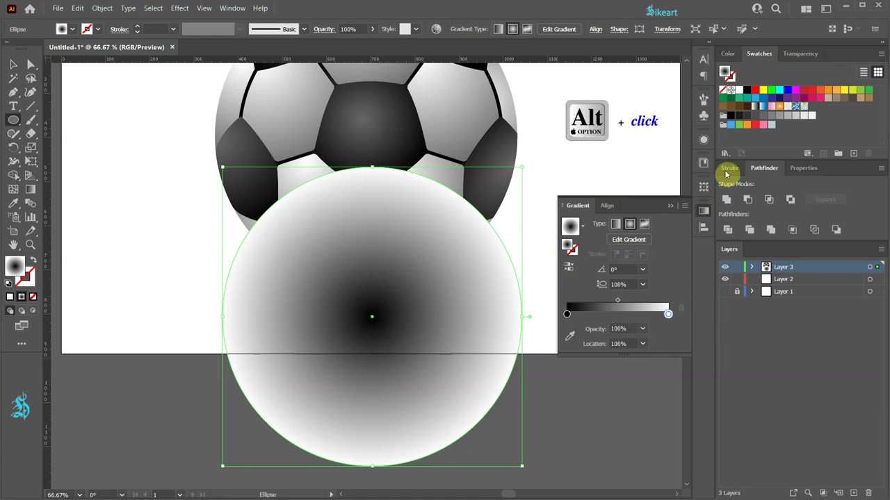
pyautogui.keyDown('alt'); pyautogui.click(746, 92); pyautogui.keyUp('alt')
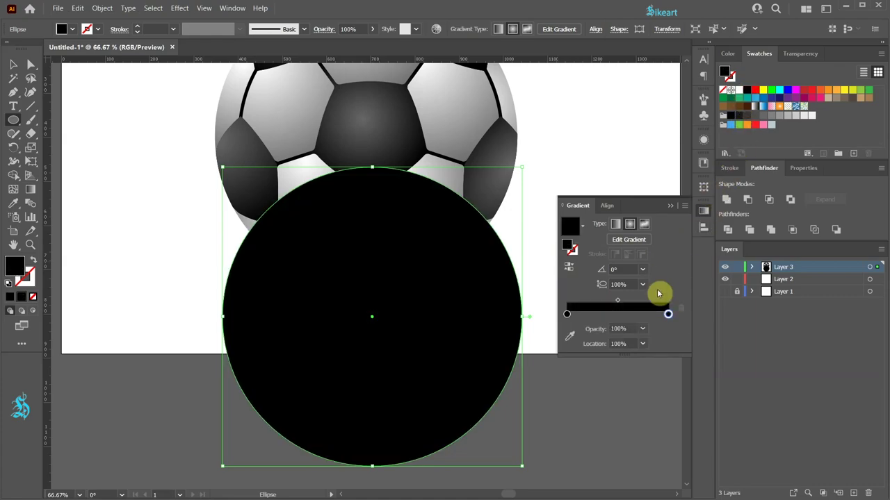
pyautogui.click(644, 329)
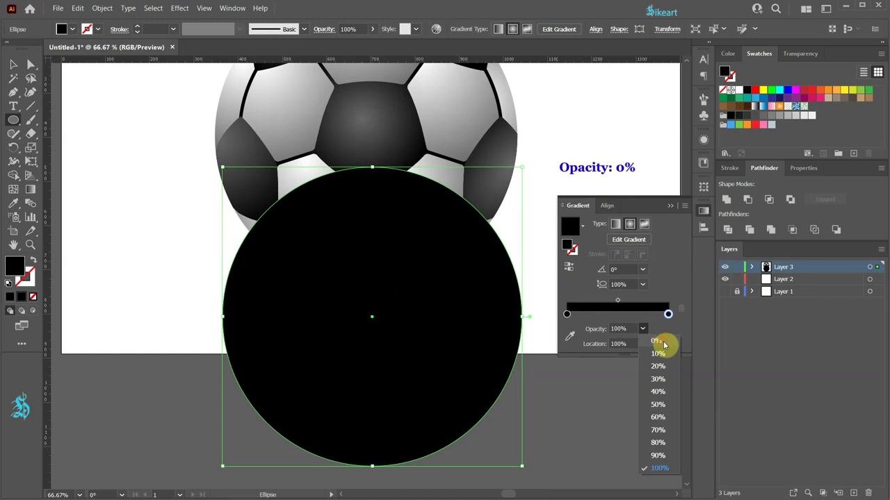
pyautogui.click(663, 343)
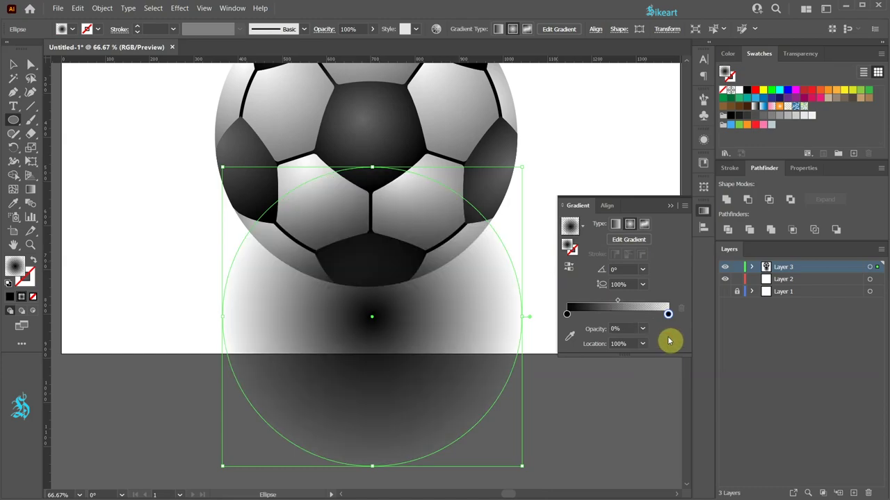
pyautogui.moveTo(611, 303); pyautogui.dragTo(602, 302)
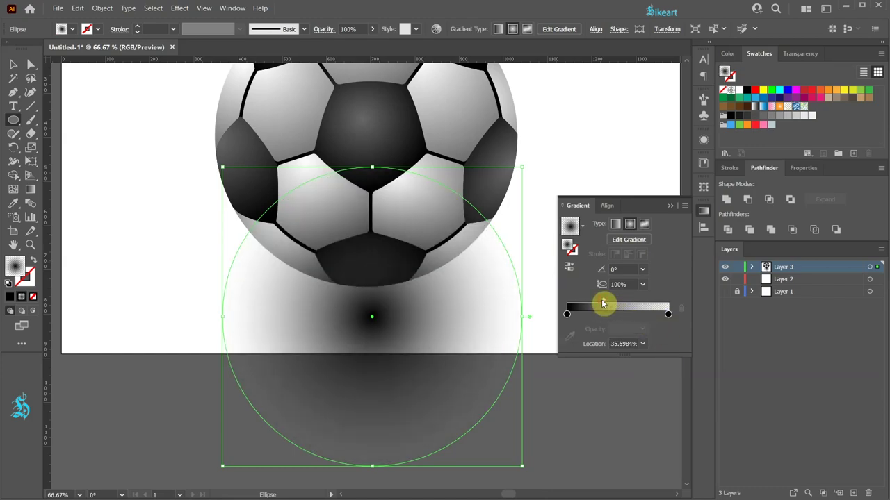
pyautogui.press('v')
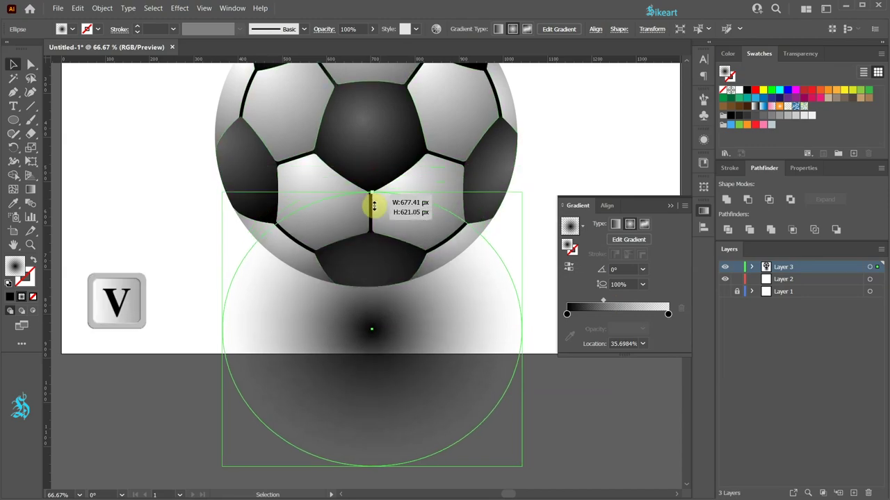